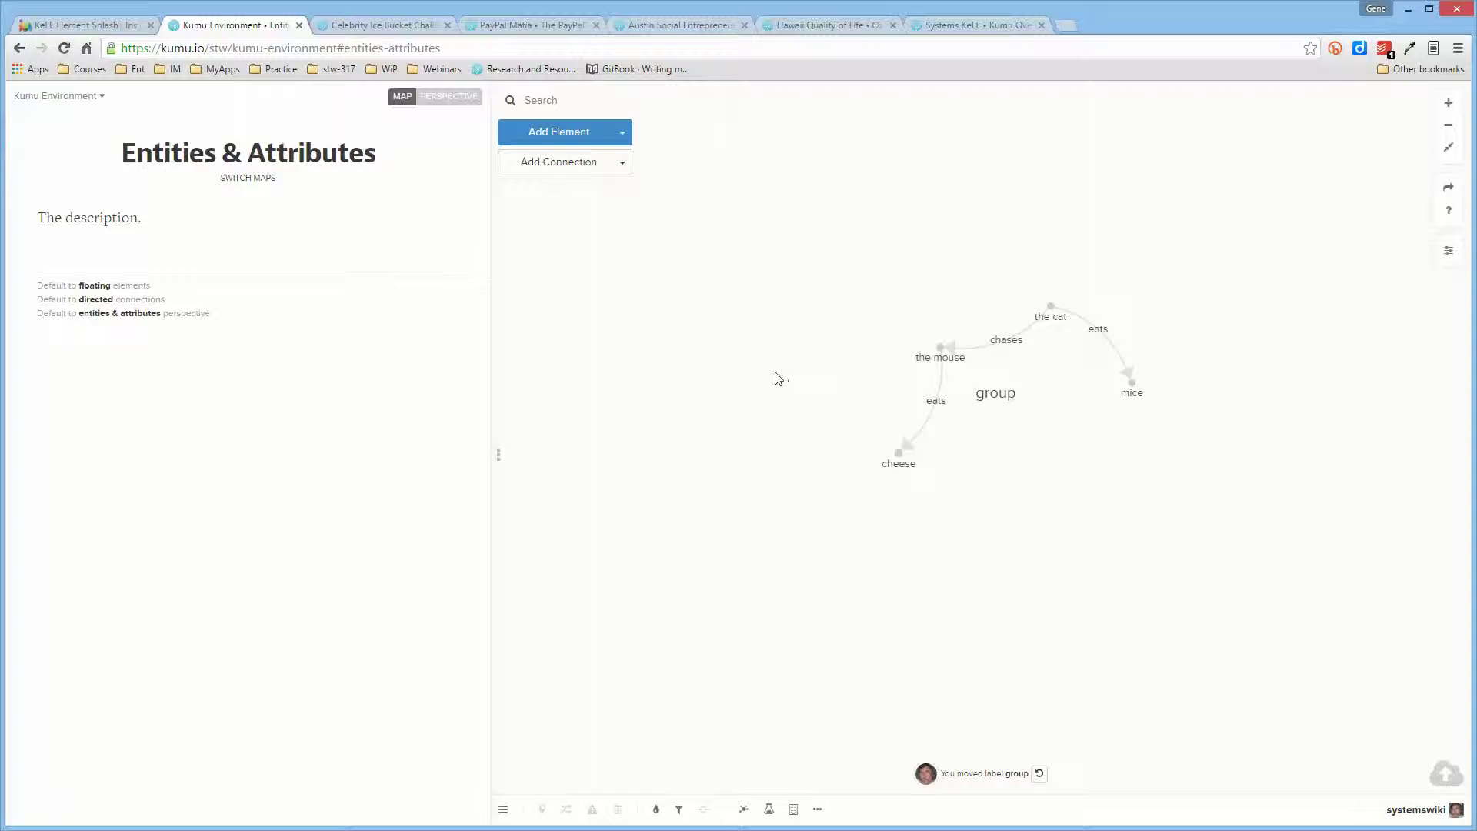
- Show the perspective's advanced code, and in the map settings set element size 17, connection width 7, connection length 151 and font size 28
left_click(437, 100)
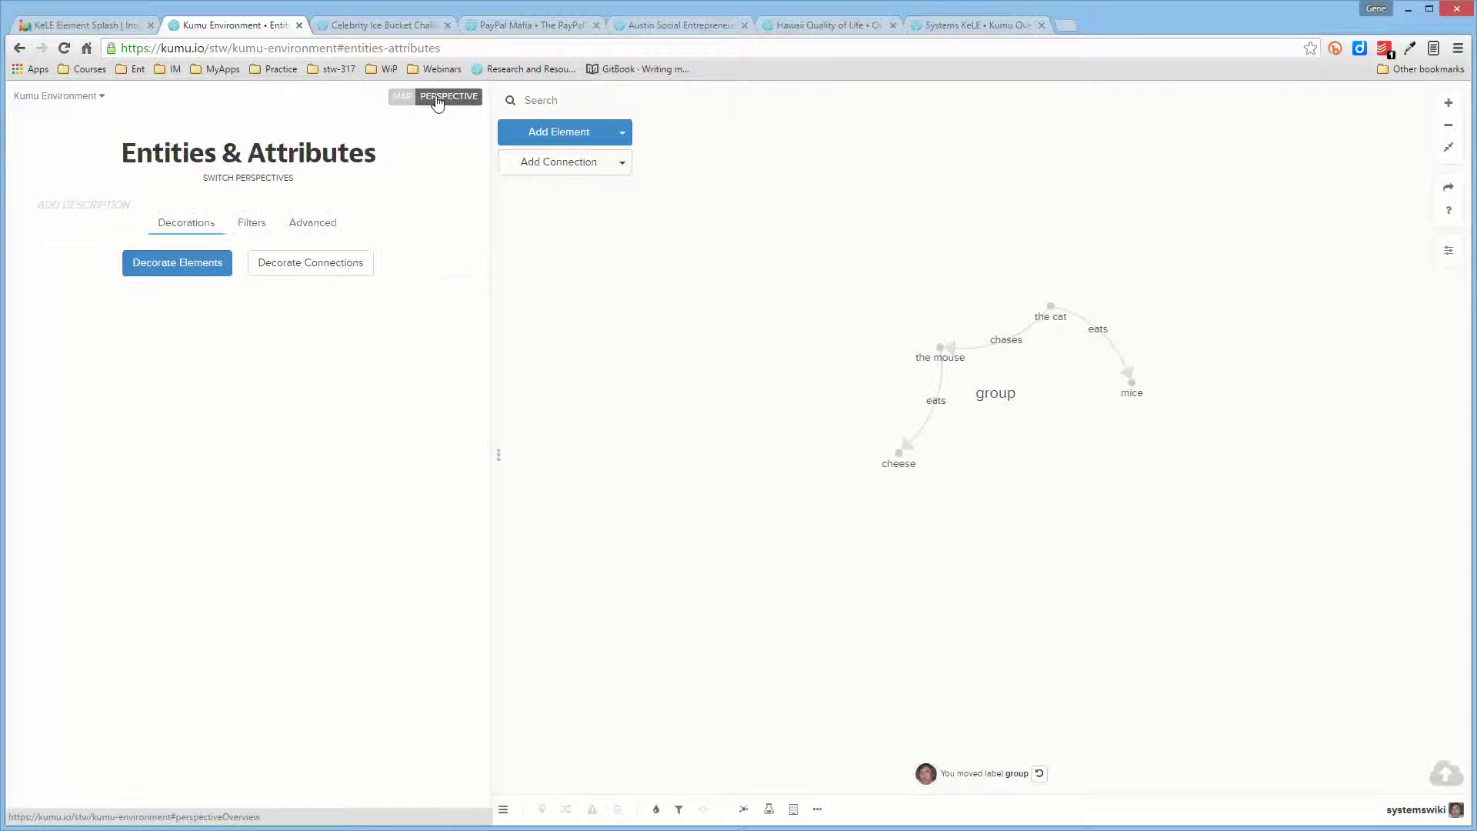
left_click(318, 224)
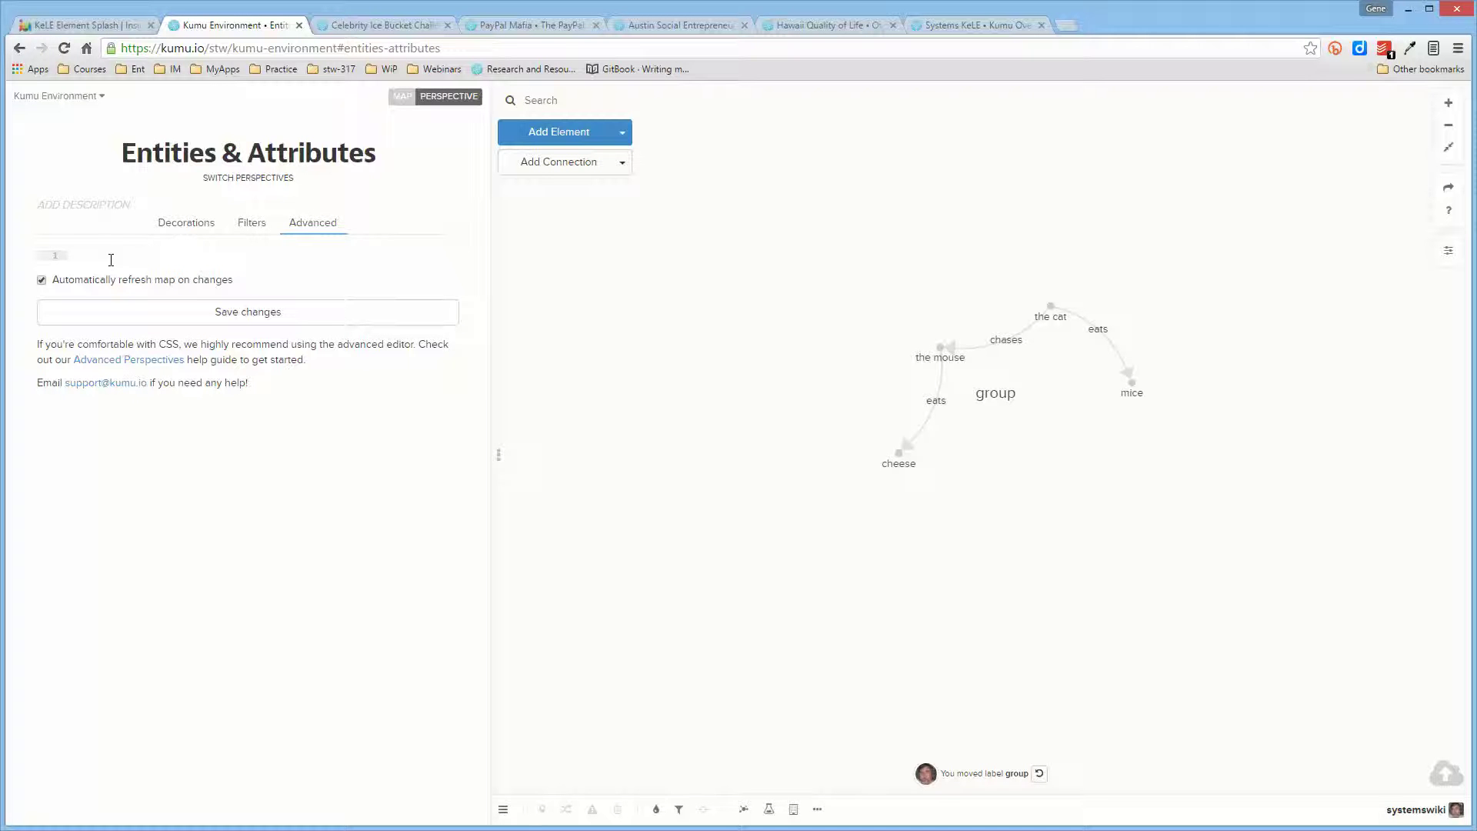
left_click(1449, 254)
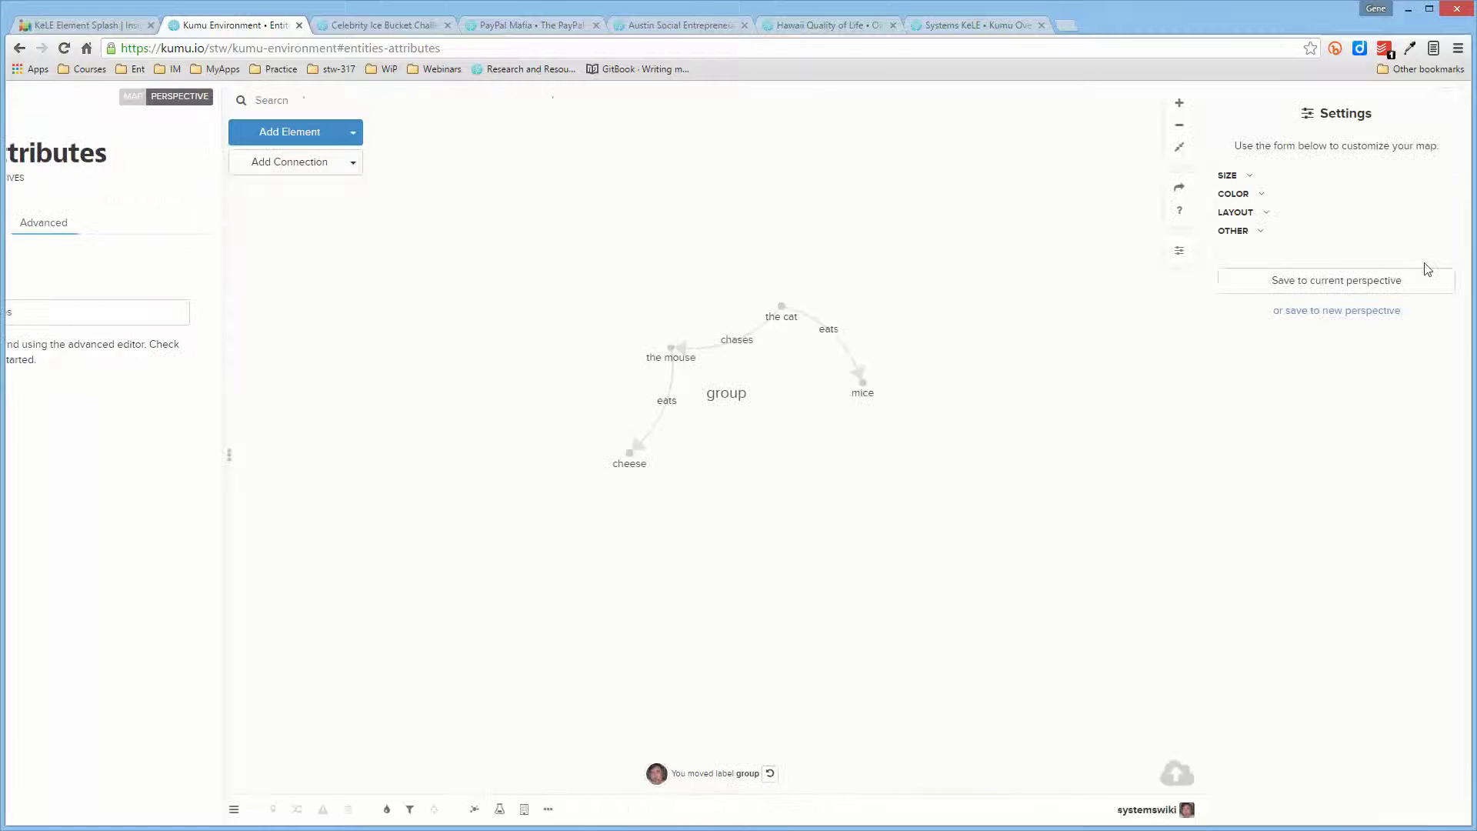
left_click(1246, 177)
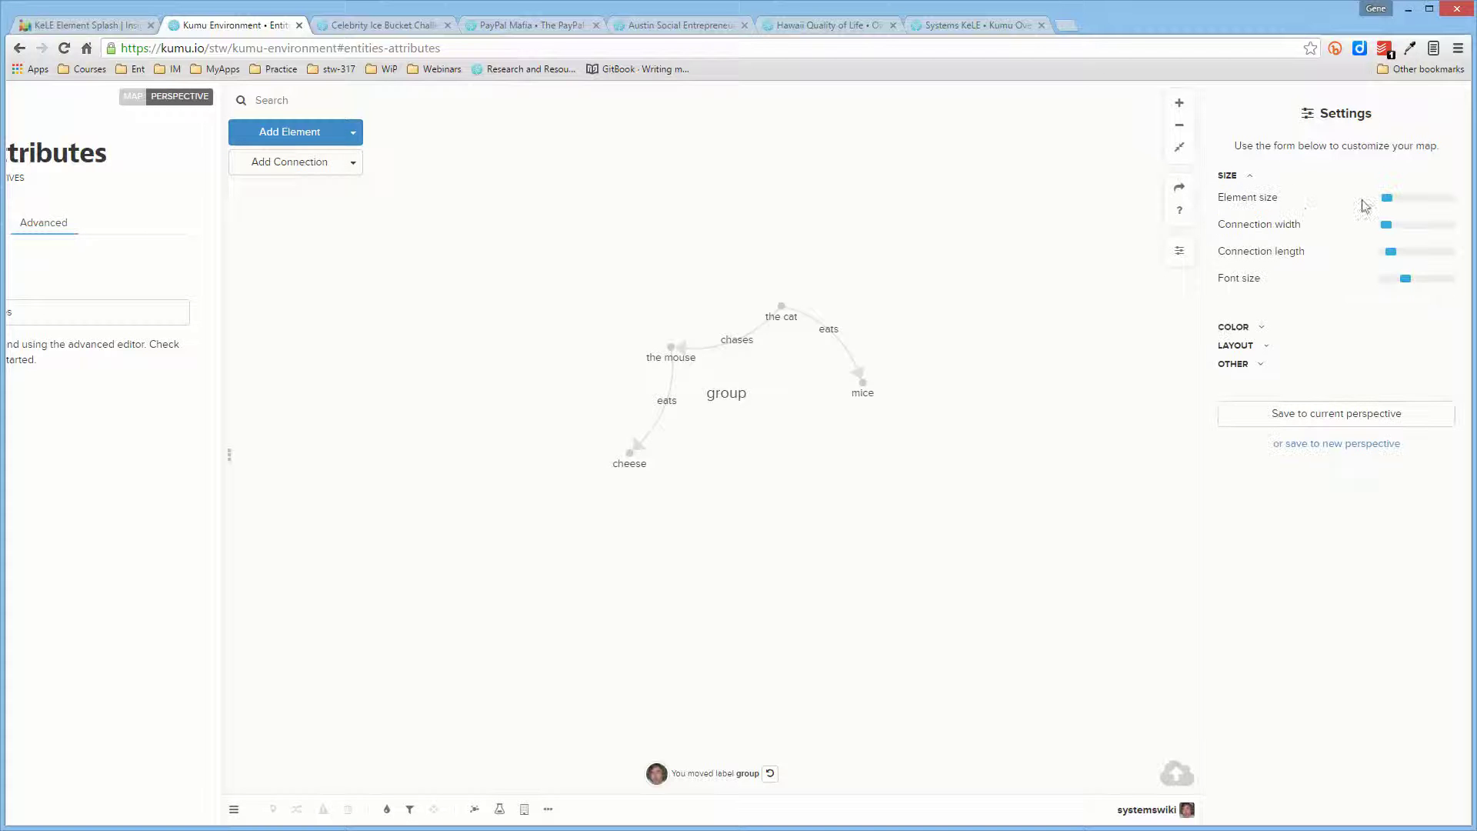
left_click_drag(1394, 206, 1396, 204)
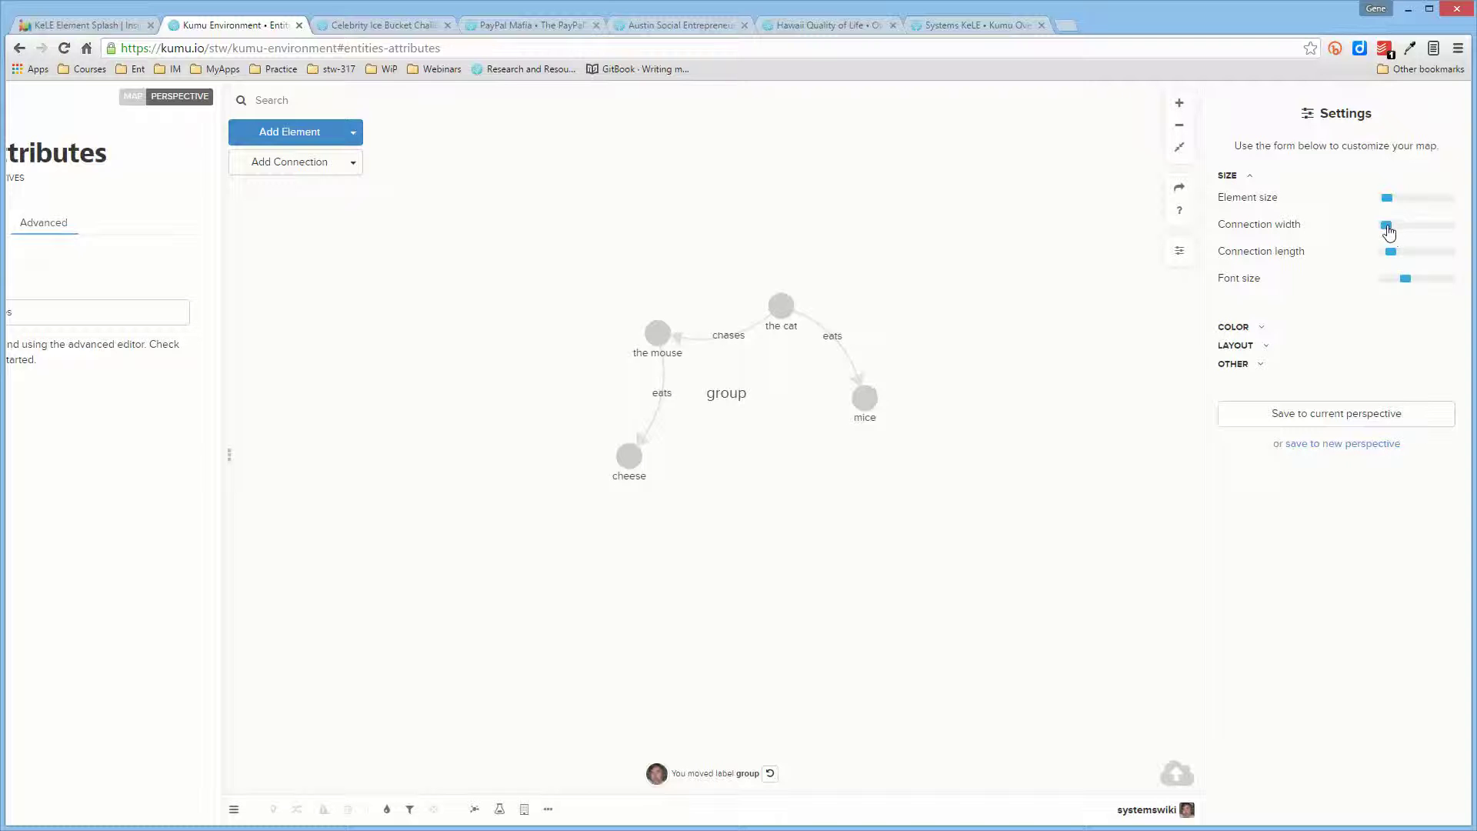
left_click_drag(1388, 227, 1396, 232)
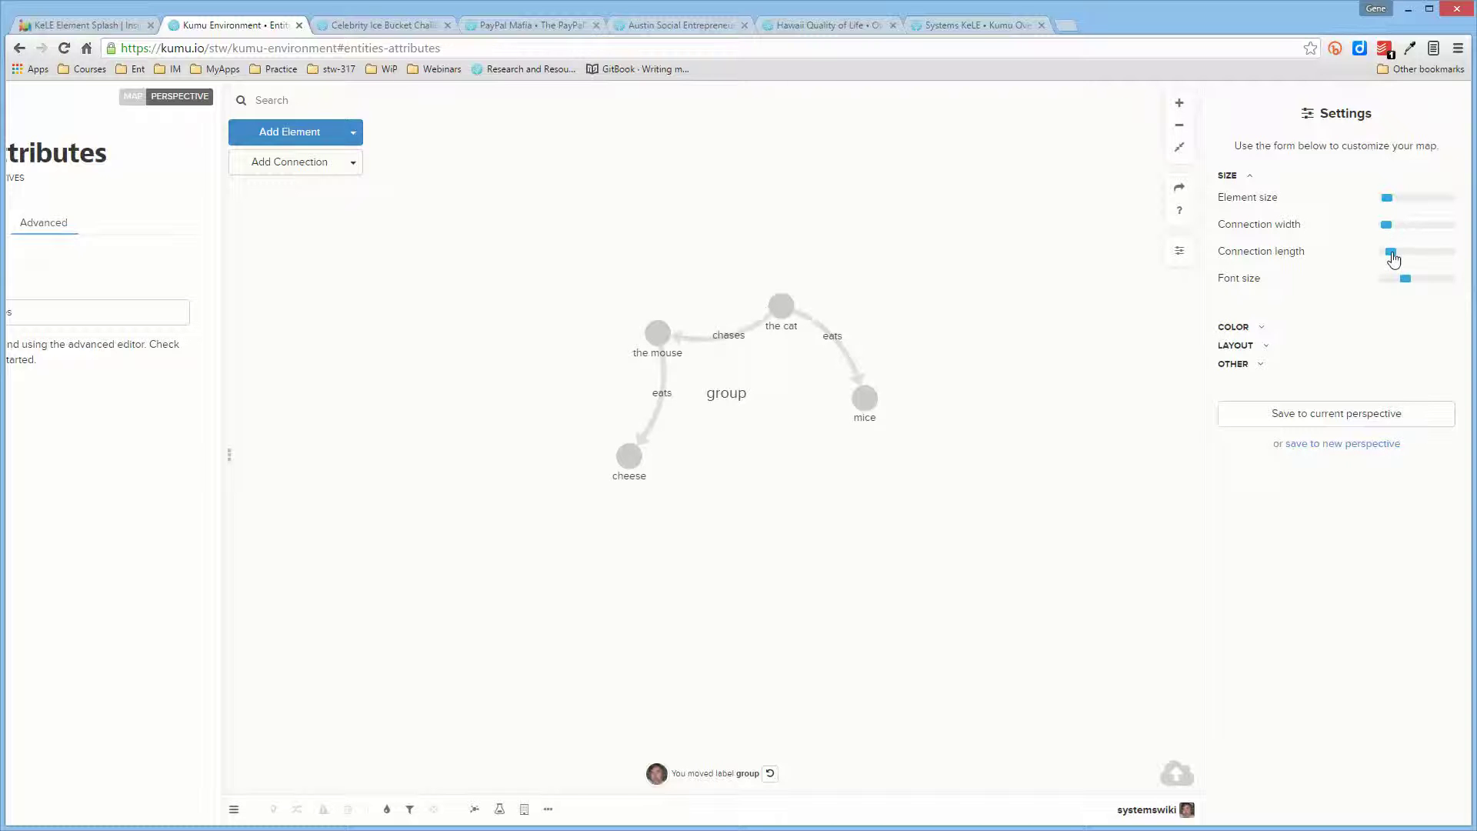
left_click_drag(1391, 251, 1416, 281)
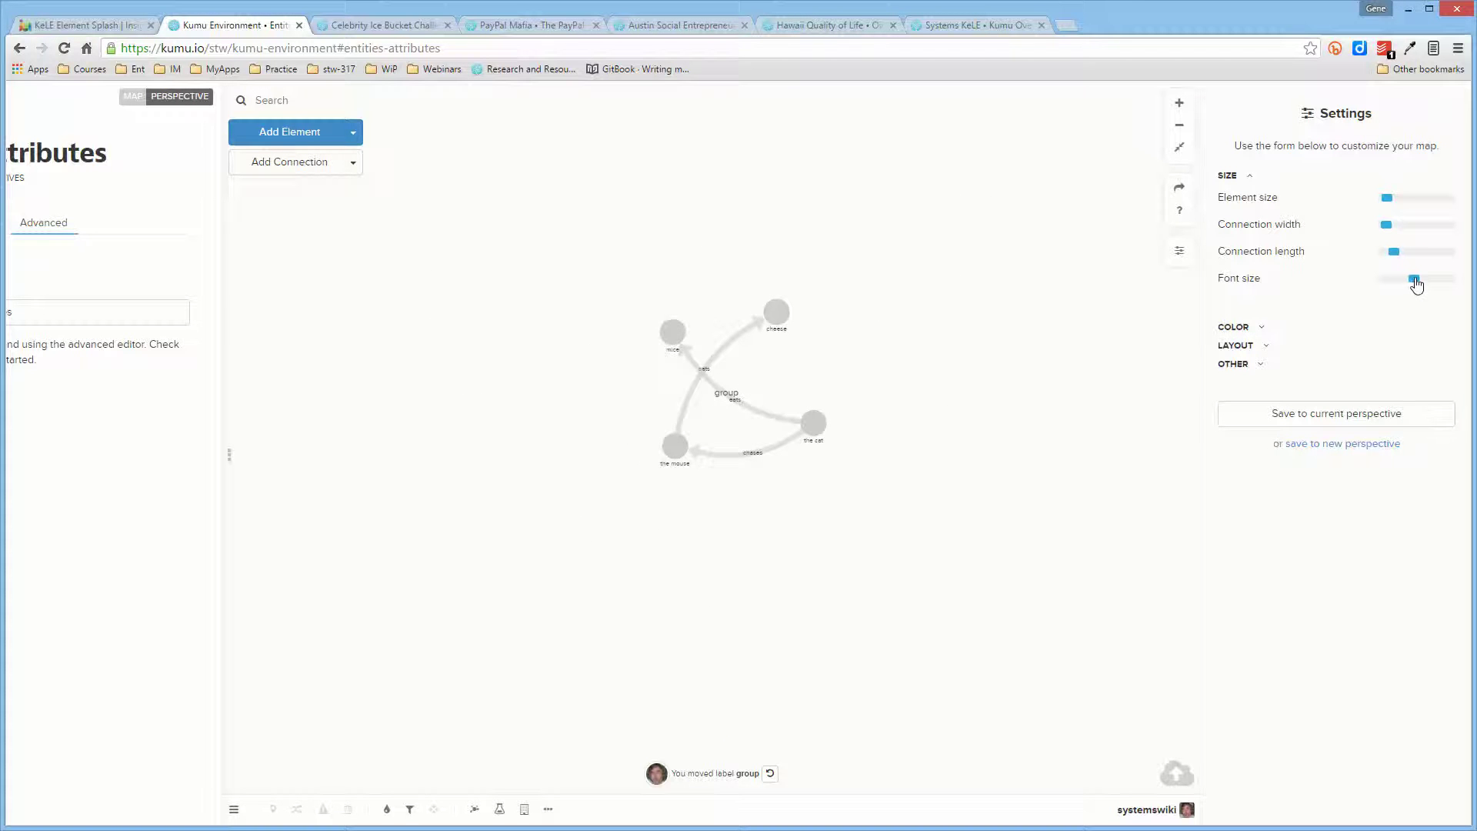
- Colour the elements orange, the connections green and the font purple #5e4fa2, and save the settings to the current perspective
left_click(1264, 331)
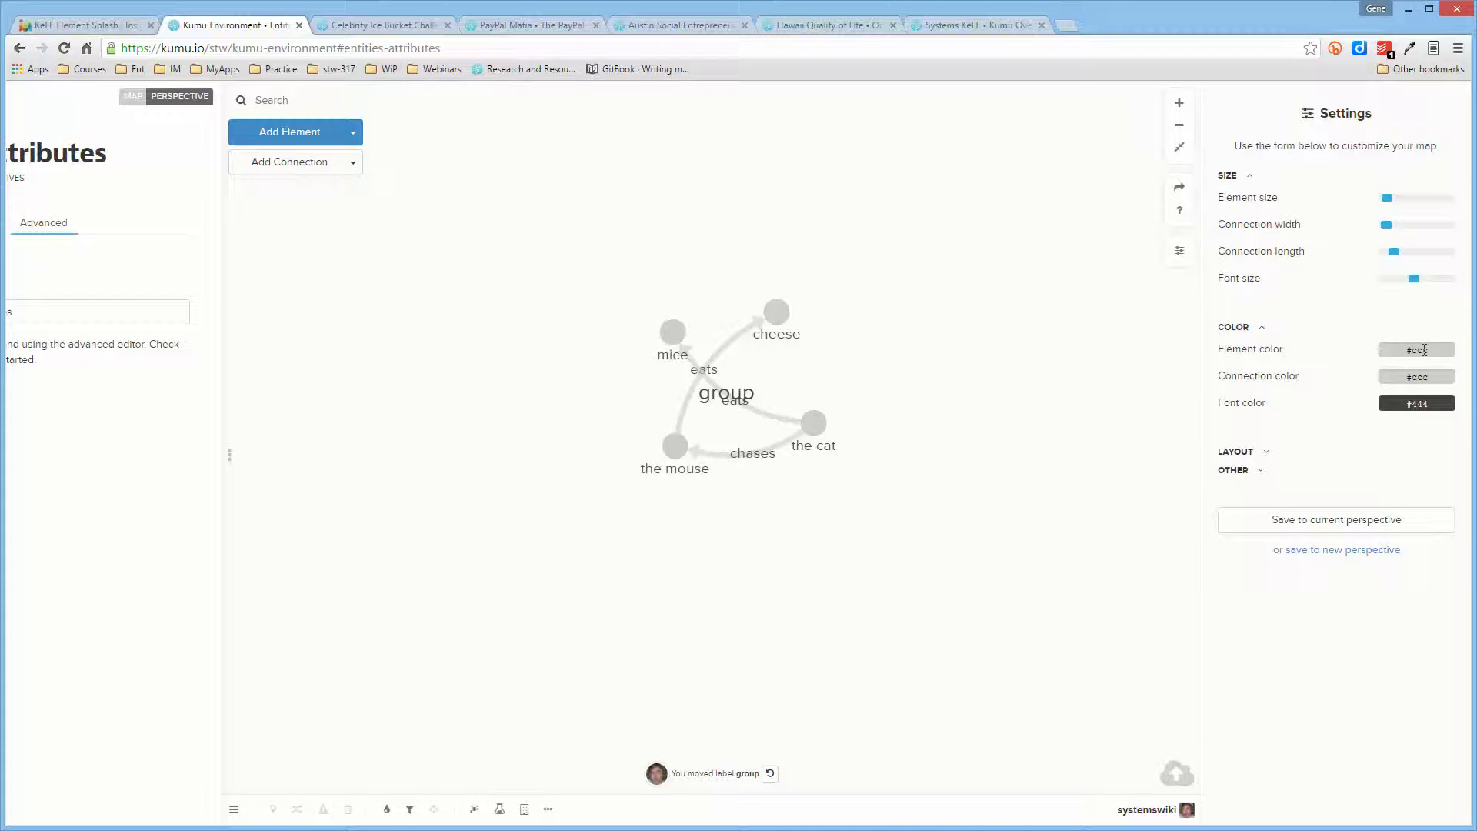
left_click(1382, 354)
left_click(1358, 374)
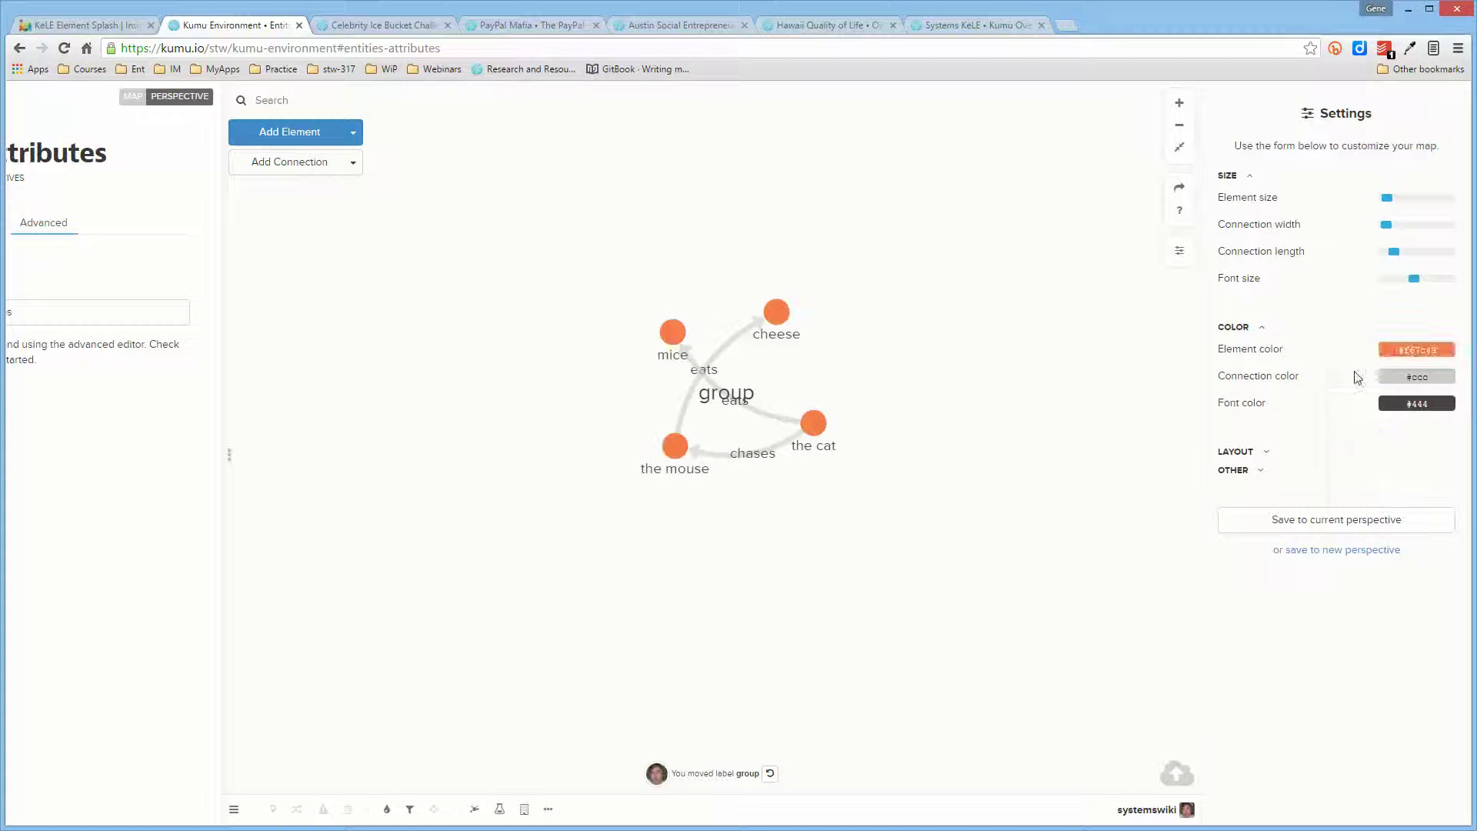
left_click(1432, 377)
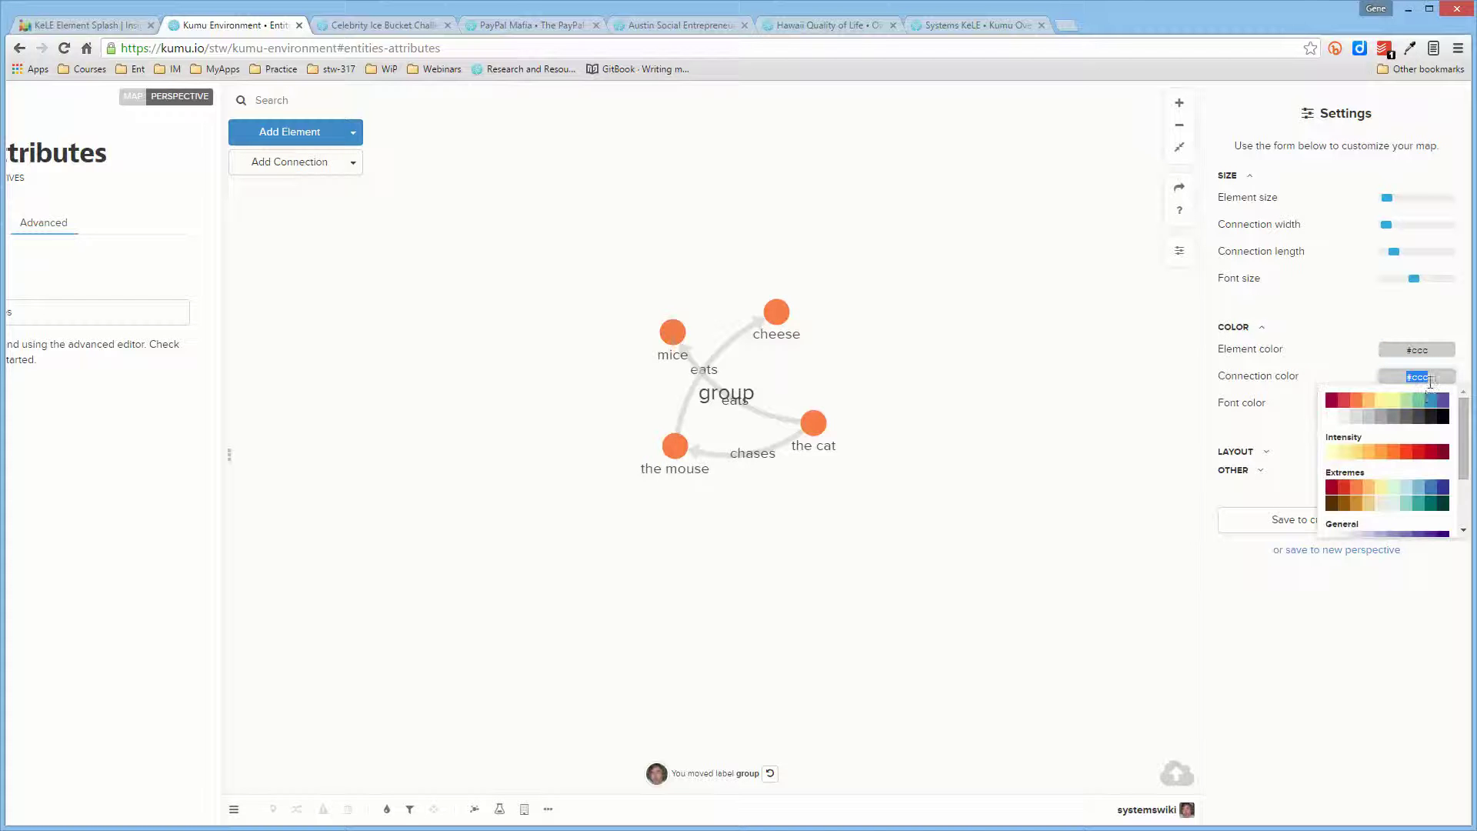
left_click(1422, 401)
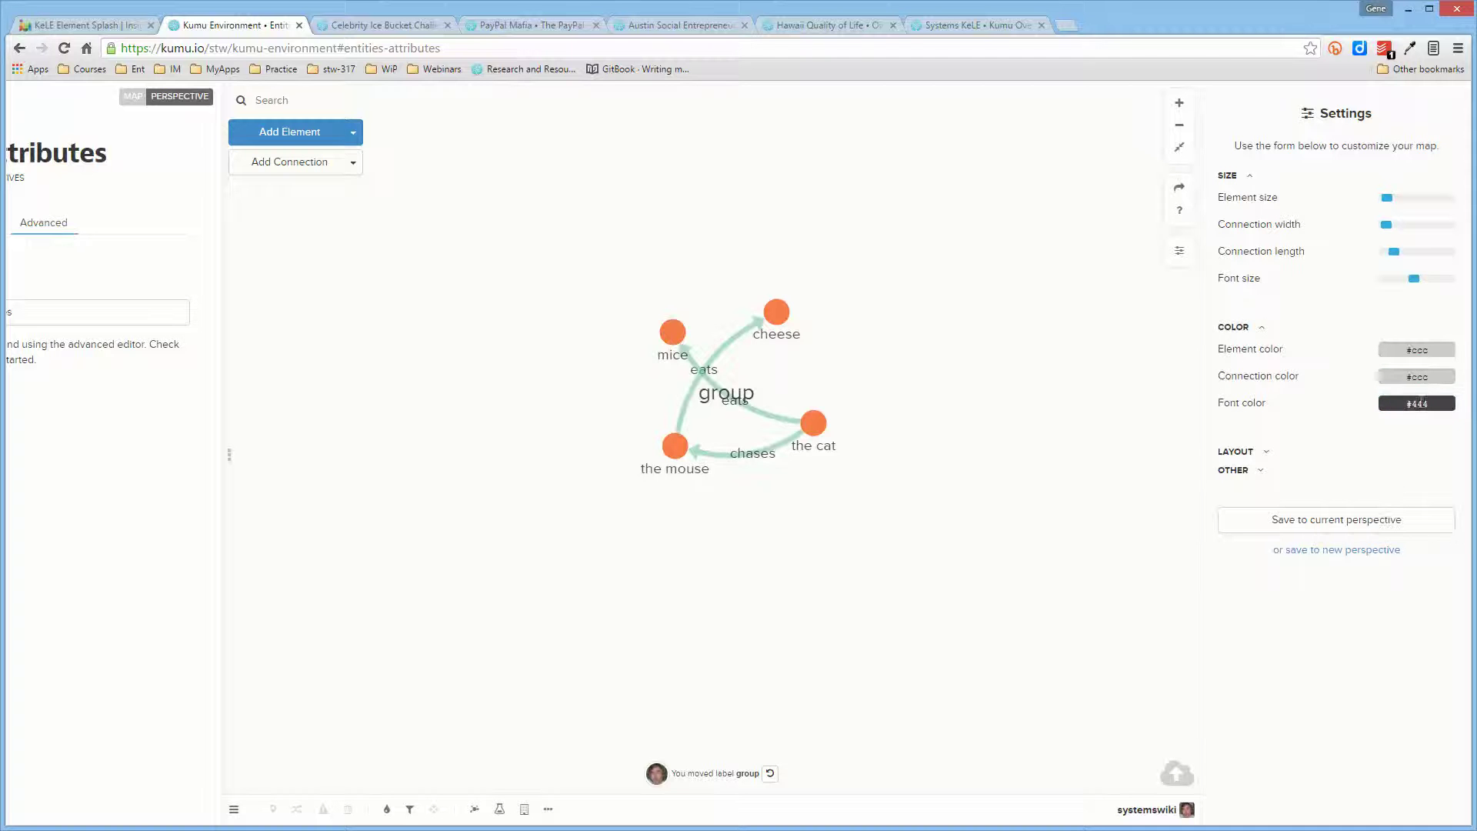
left_click(1420, 403)
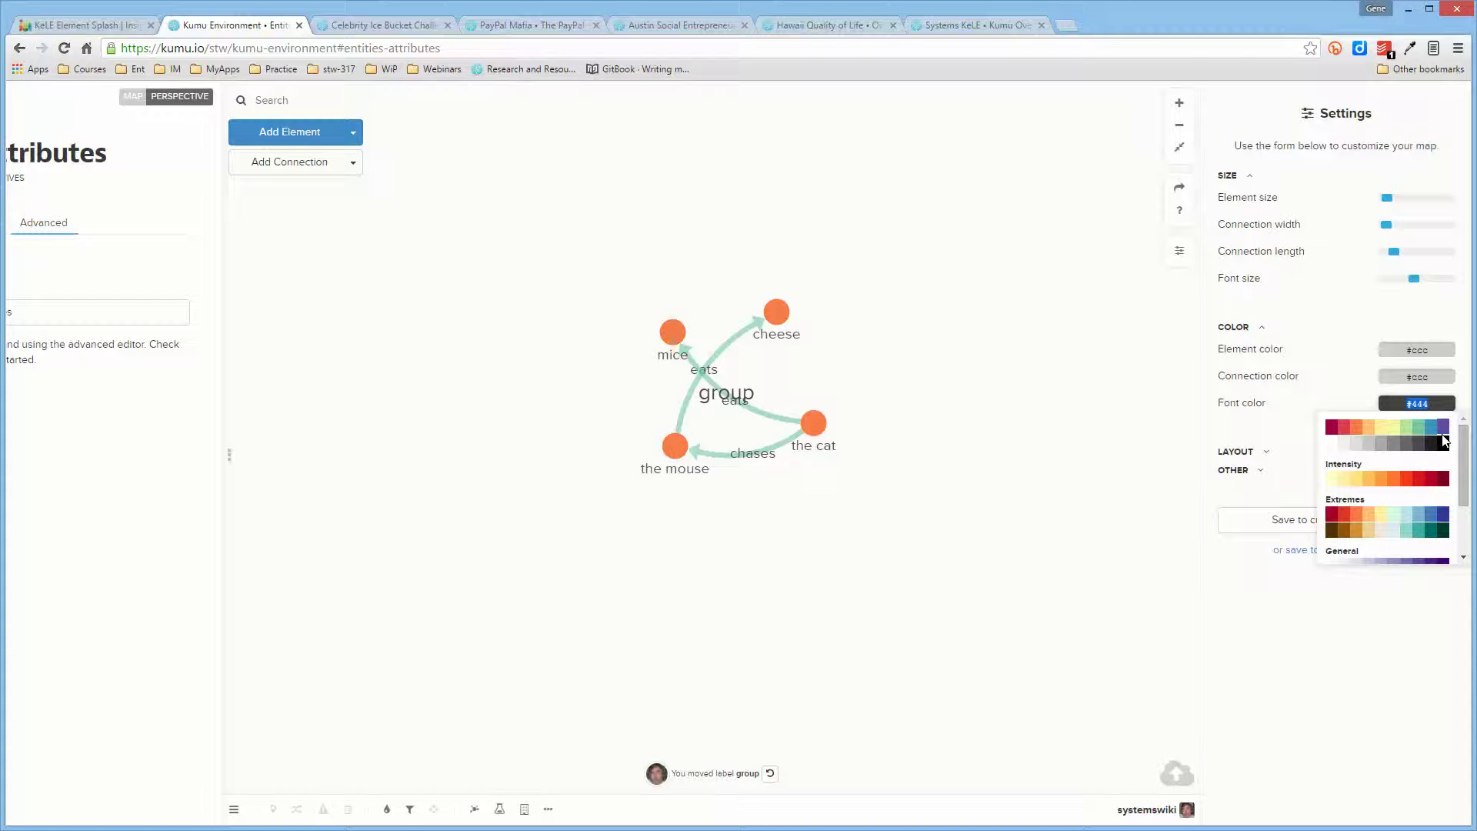
left_click(1448, 437)
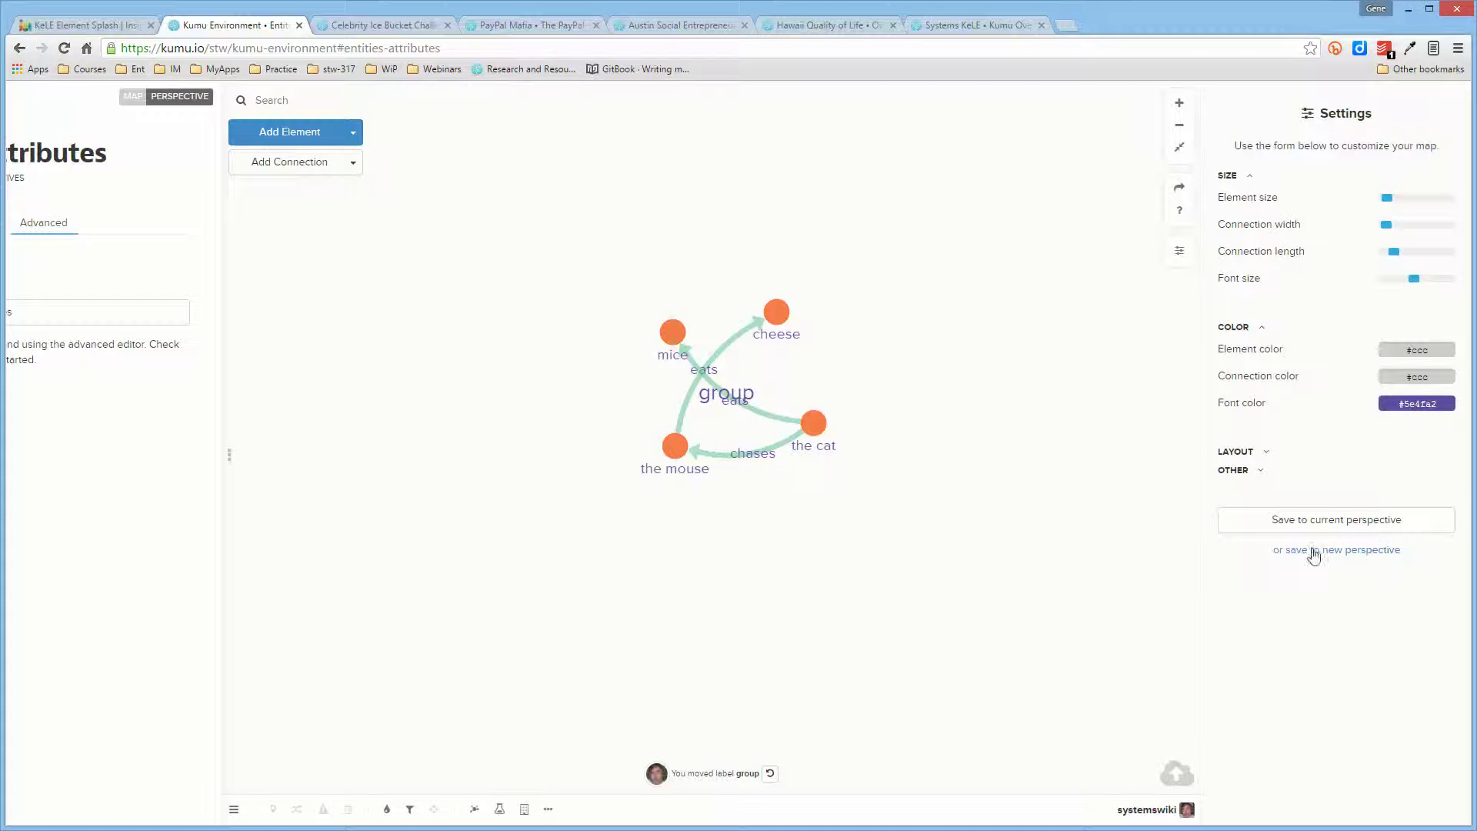
left_click(1351, 522)
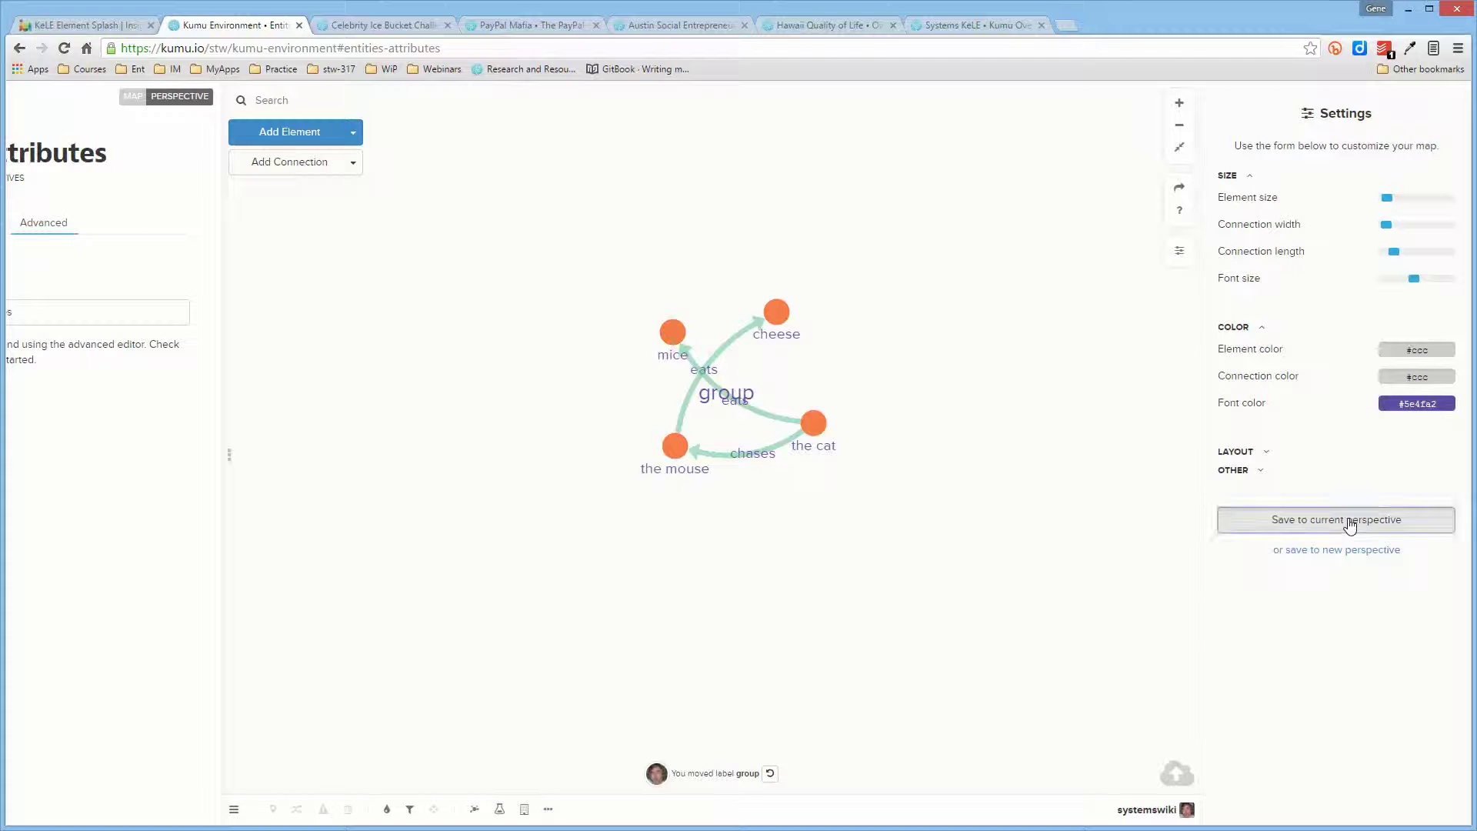
left_click(1189, 261)
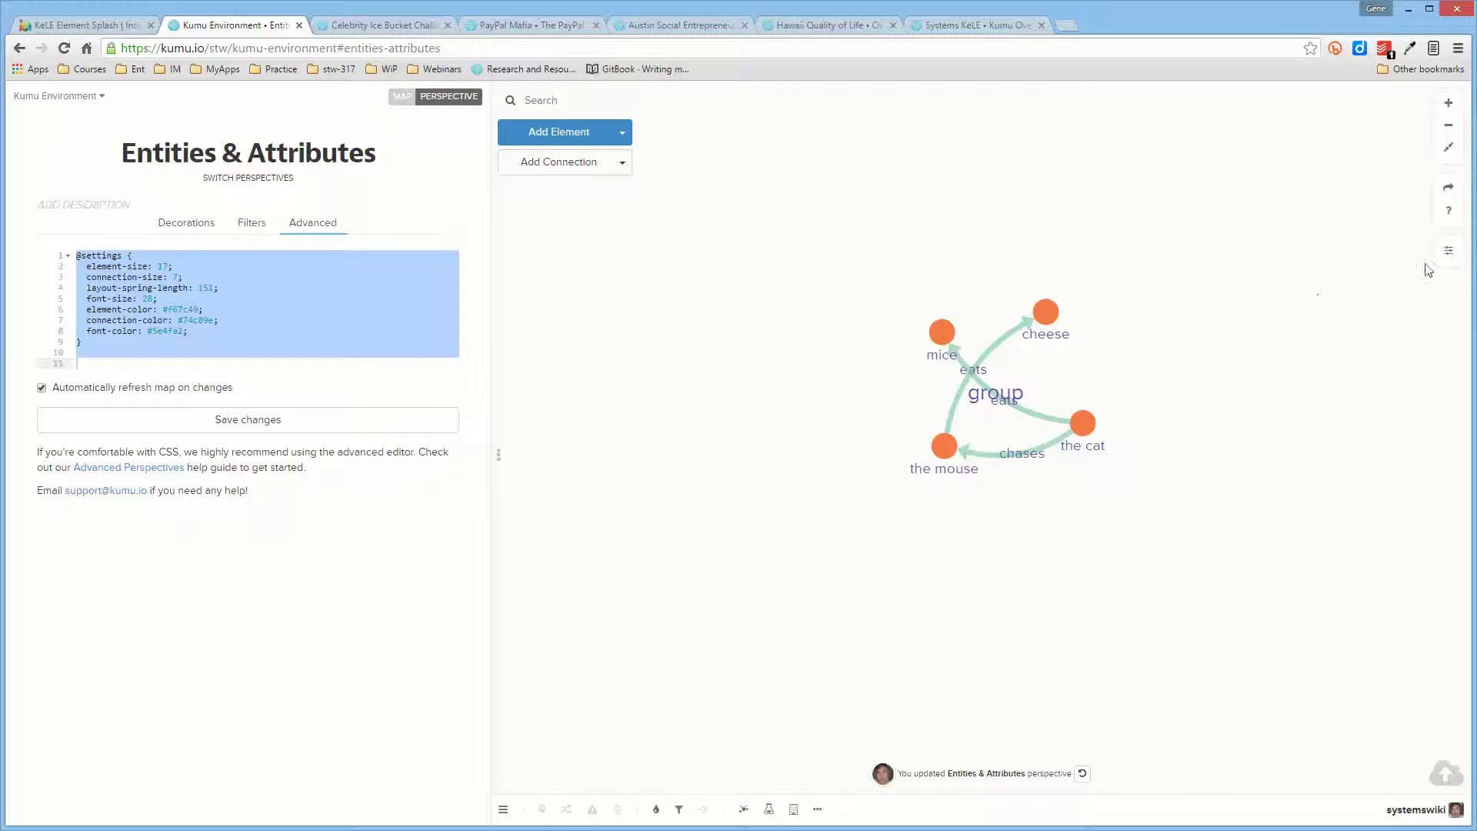
- Expand the layout and other map settings, try the dark theme, and switch back to light
left_click(1449, 252)
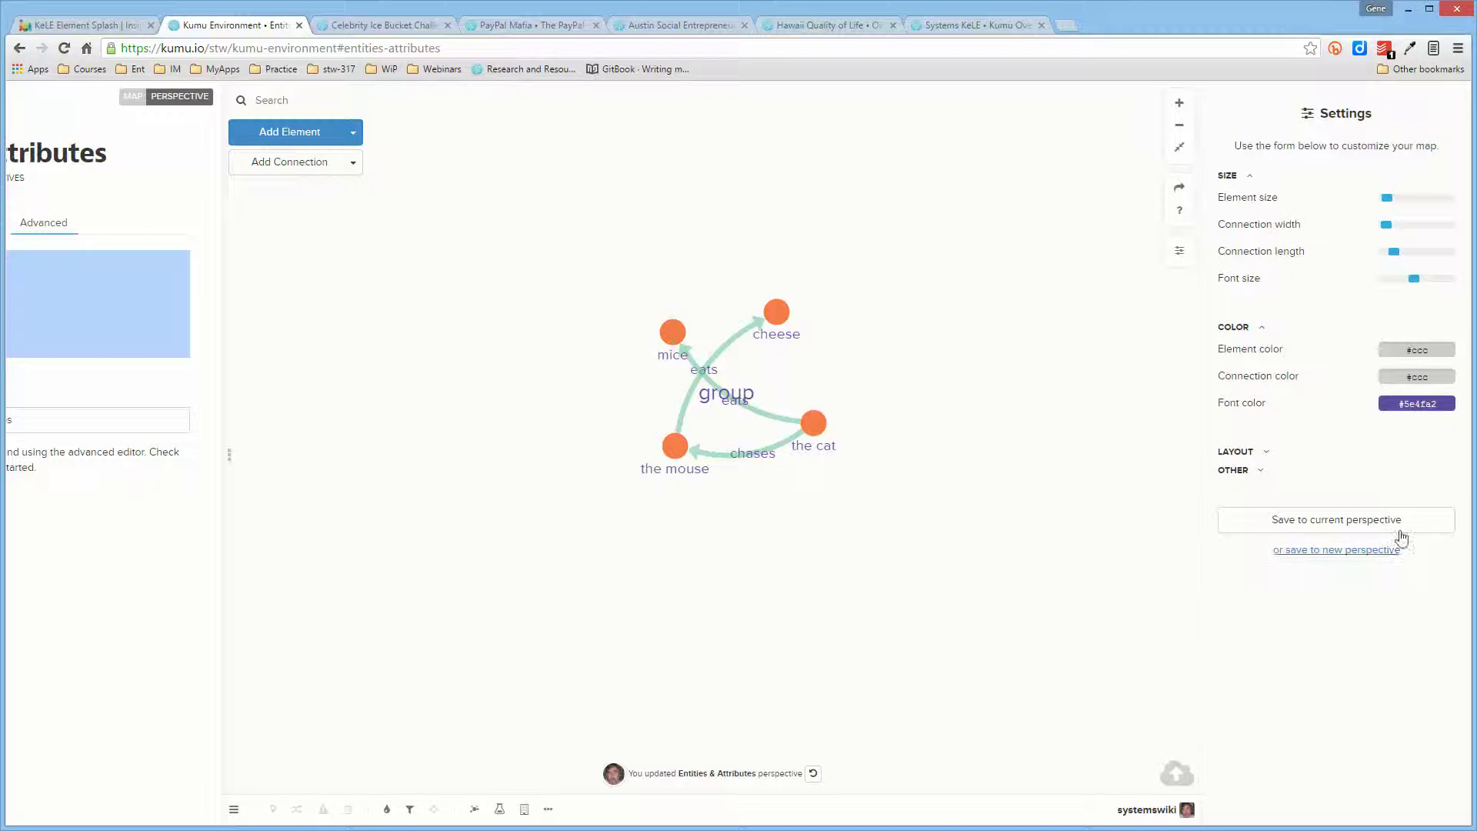
left_click(1266, 456)
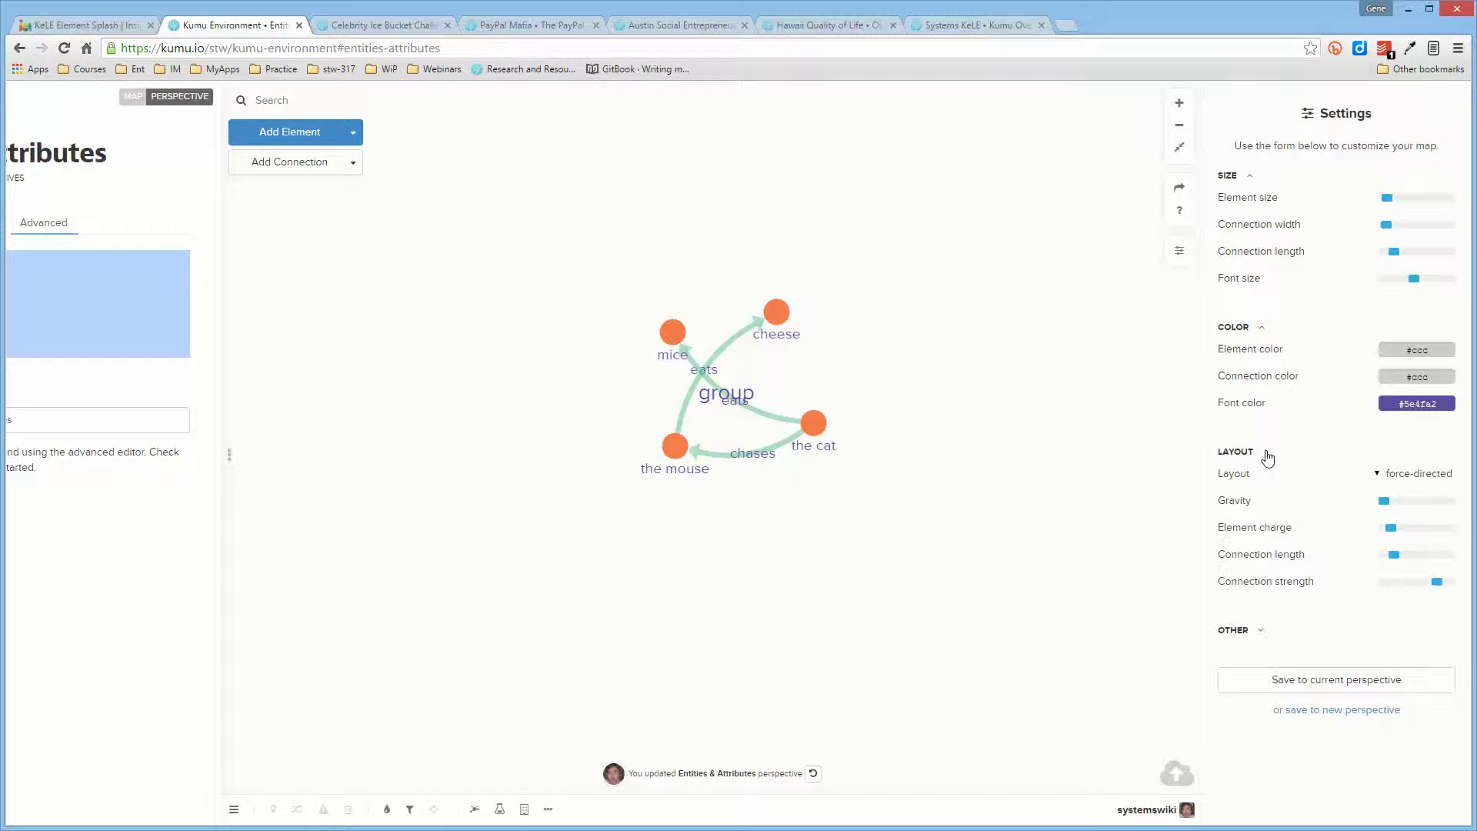
left_click(1239, 630)
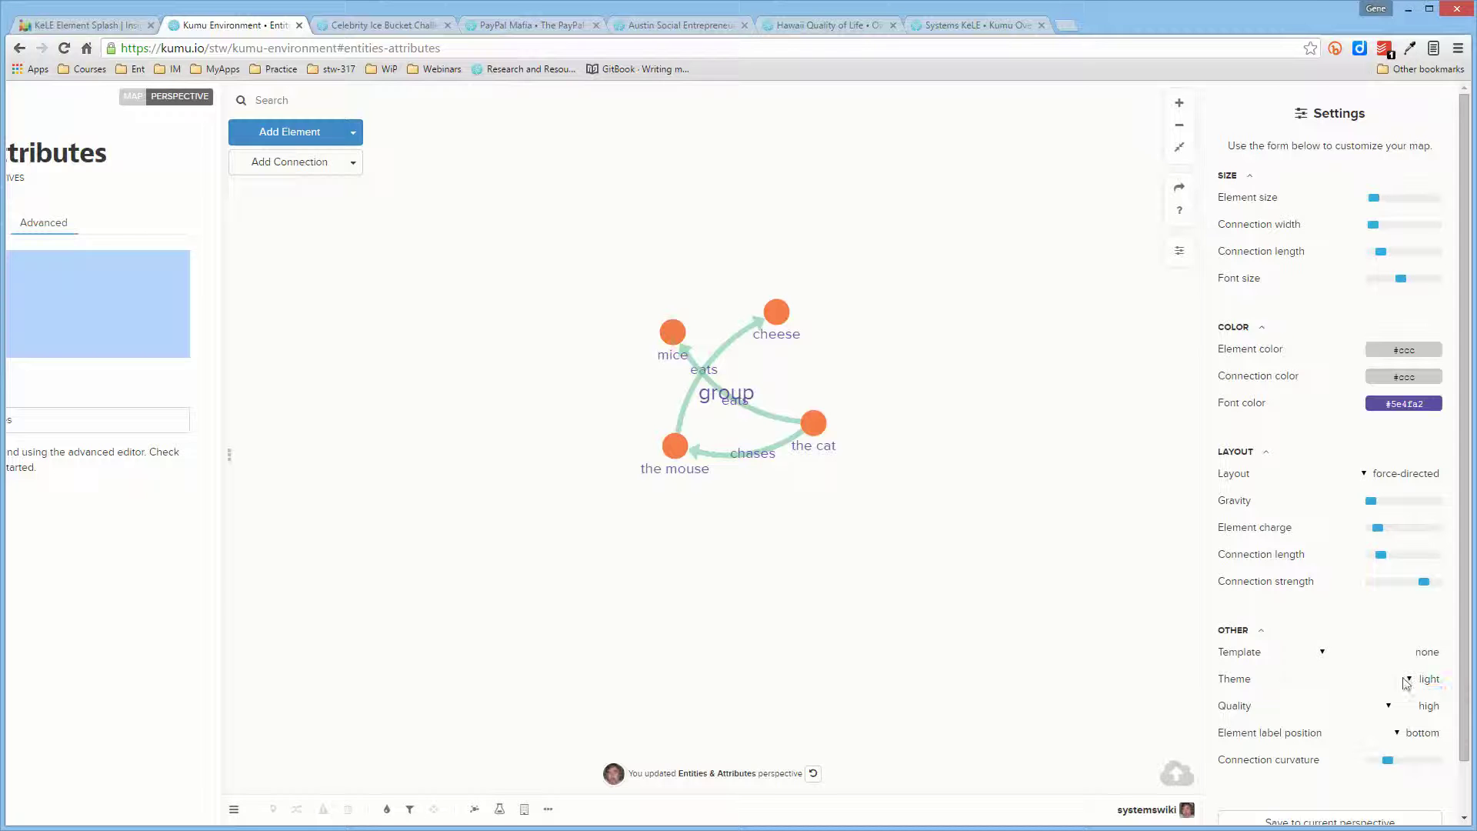
left_click(1423, 680)
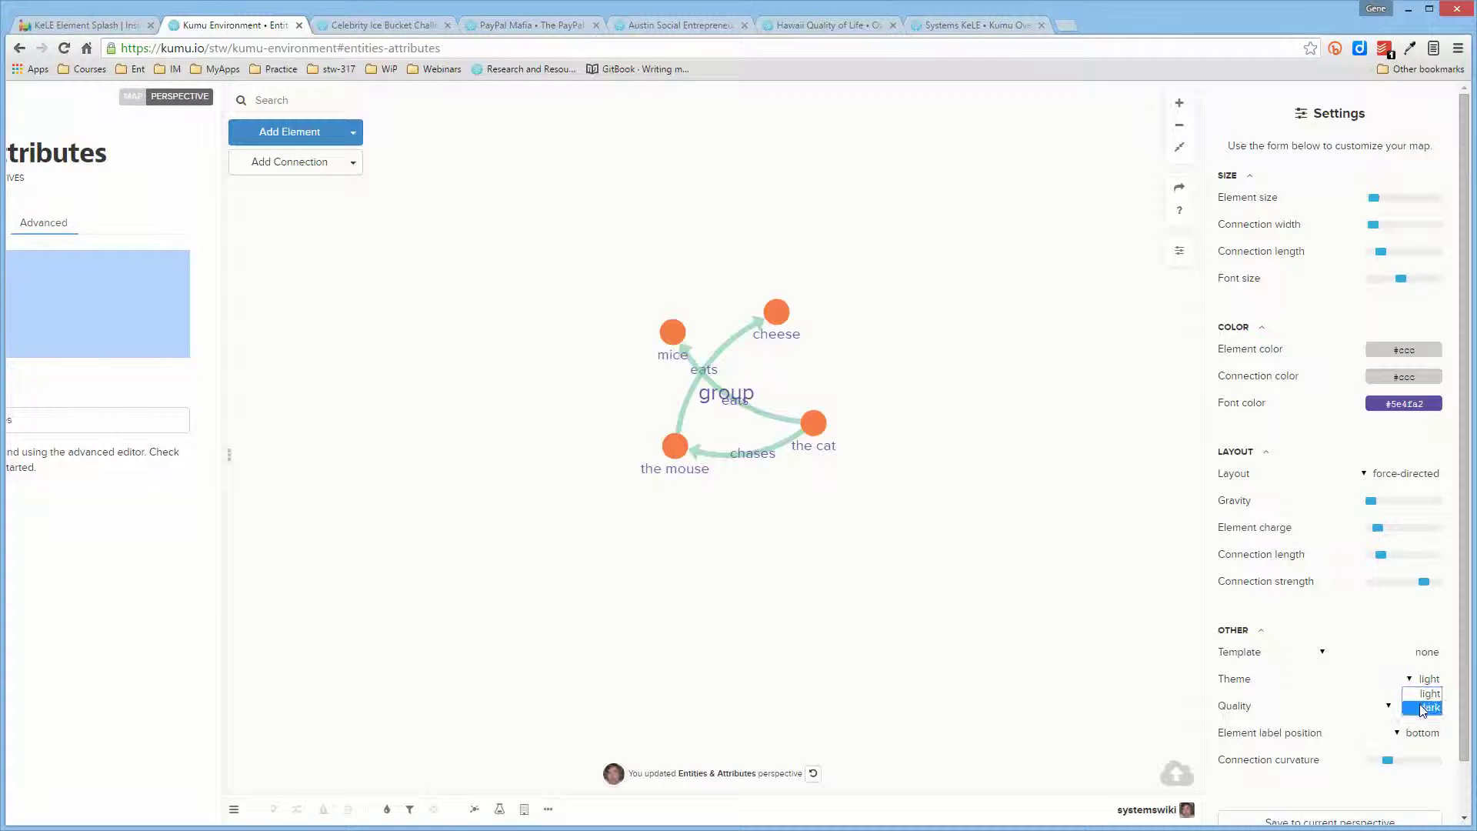
left_click(1420, 706)
left_click(1412, 677)
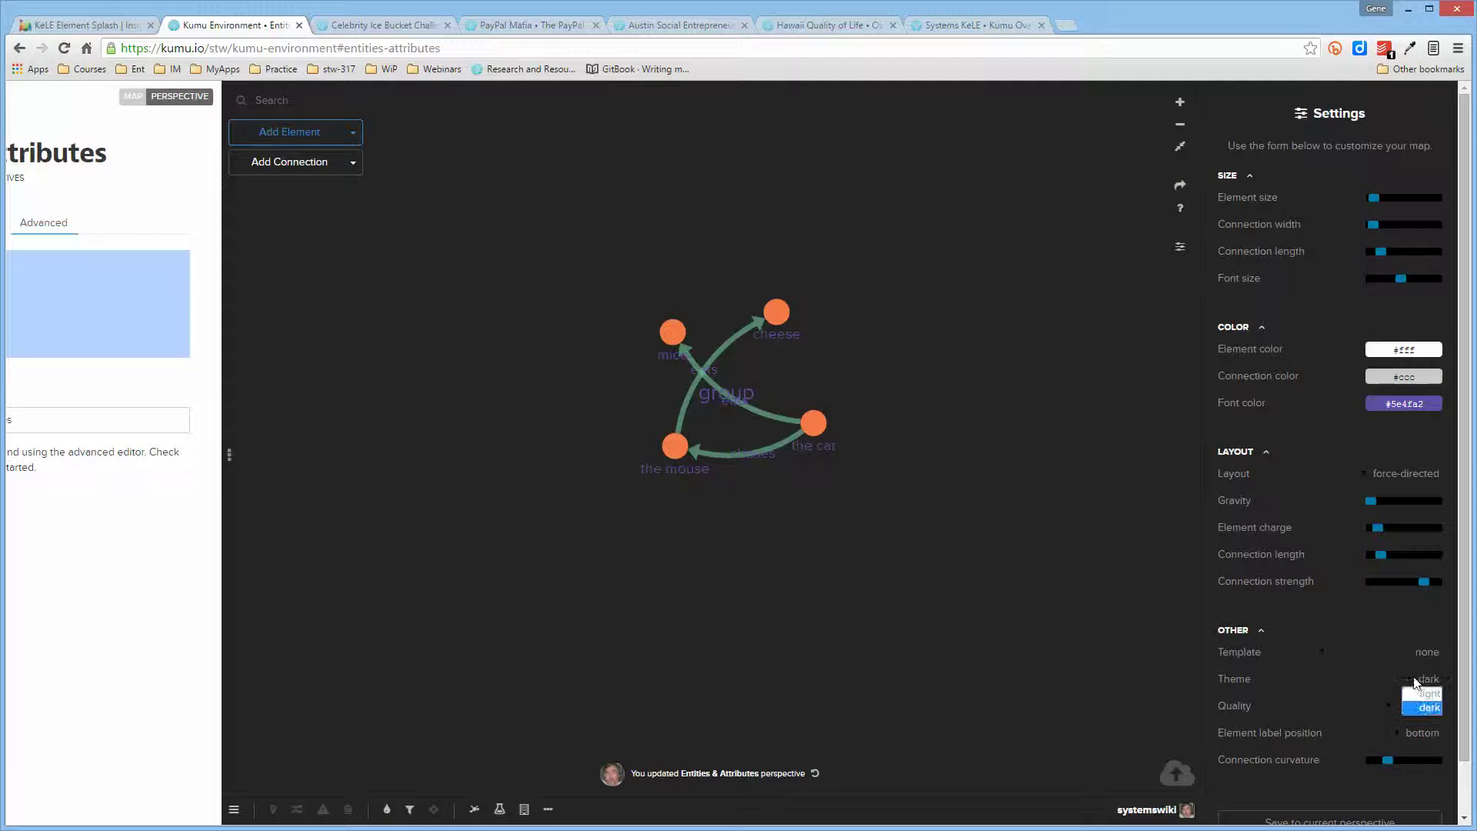
left_click(1419, 690)
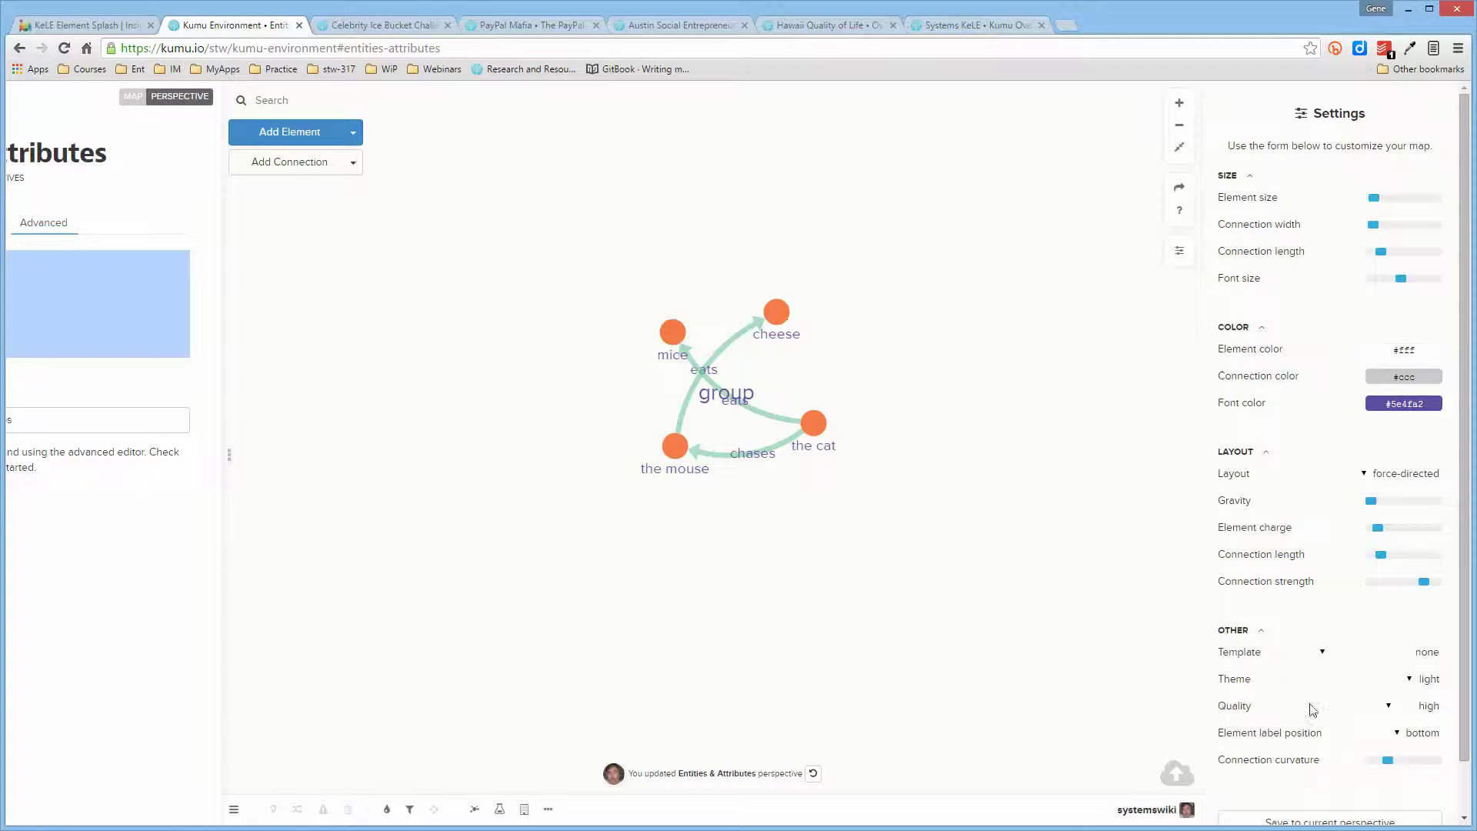
- Try the low / fast rendering quality on the map, return it to high, and close the settings
left_click(1391, 709)
left_click(1400, 734)
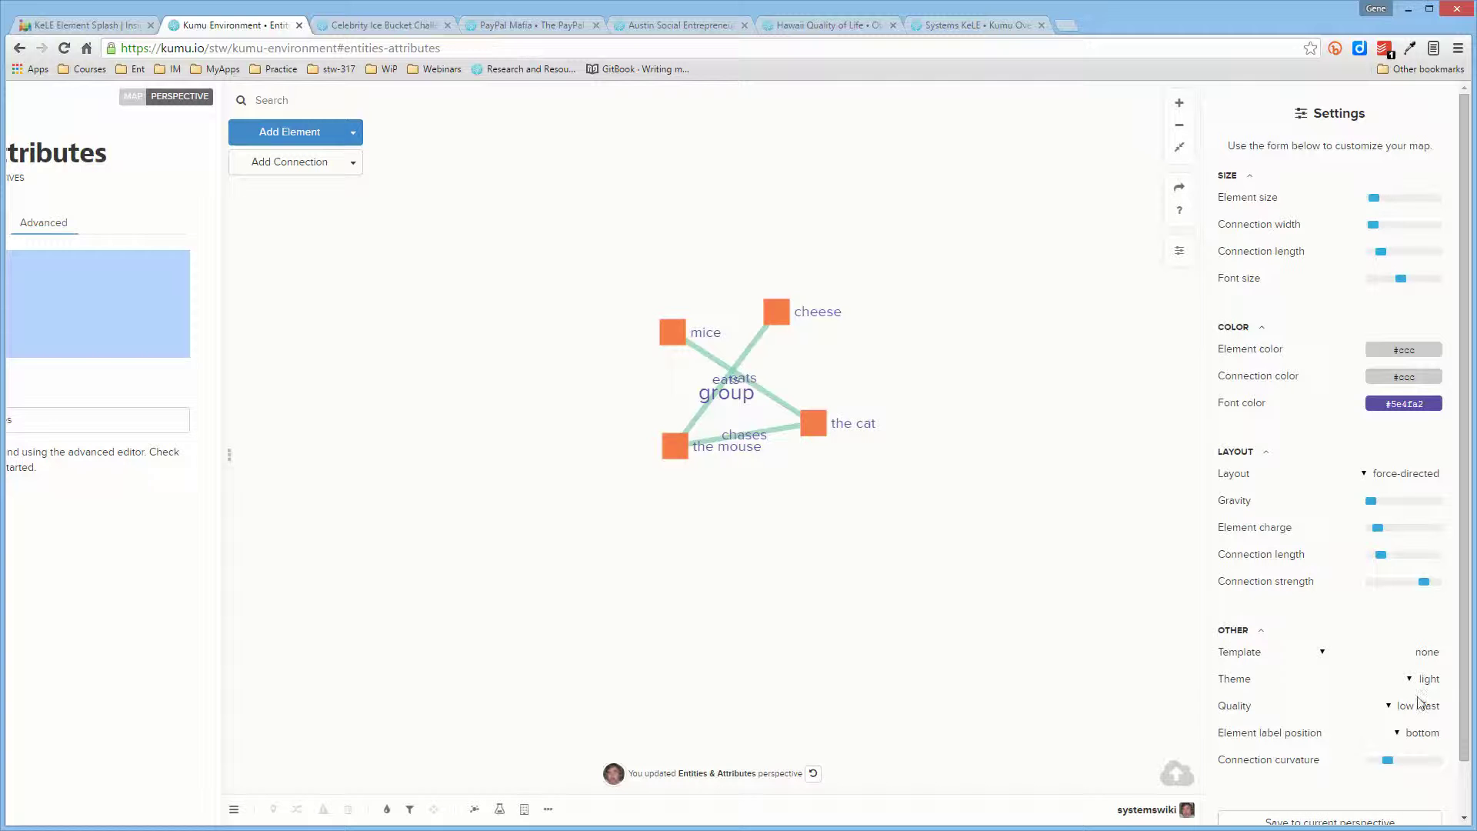
left_click(1393, 707)
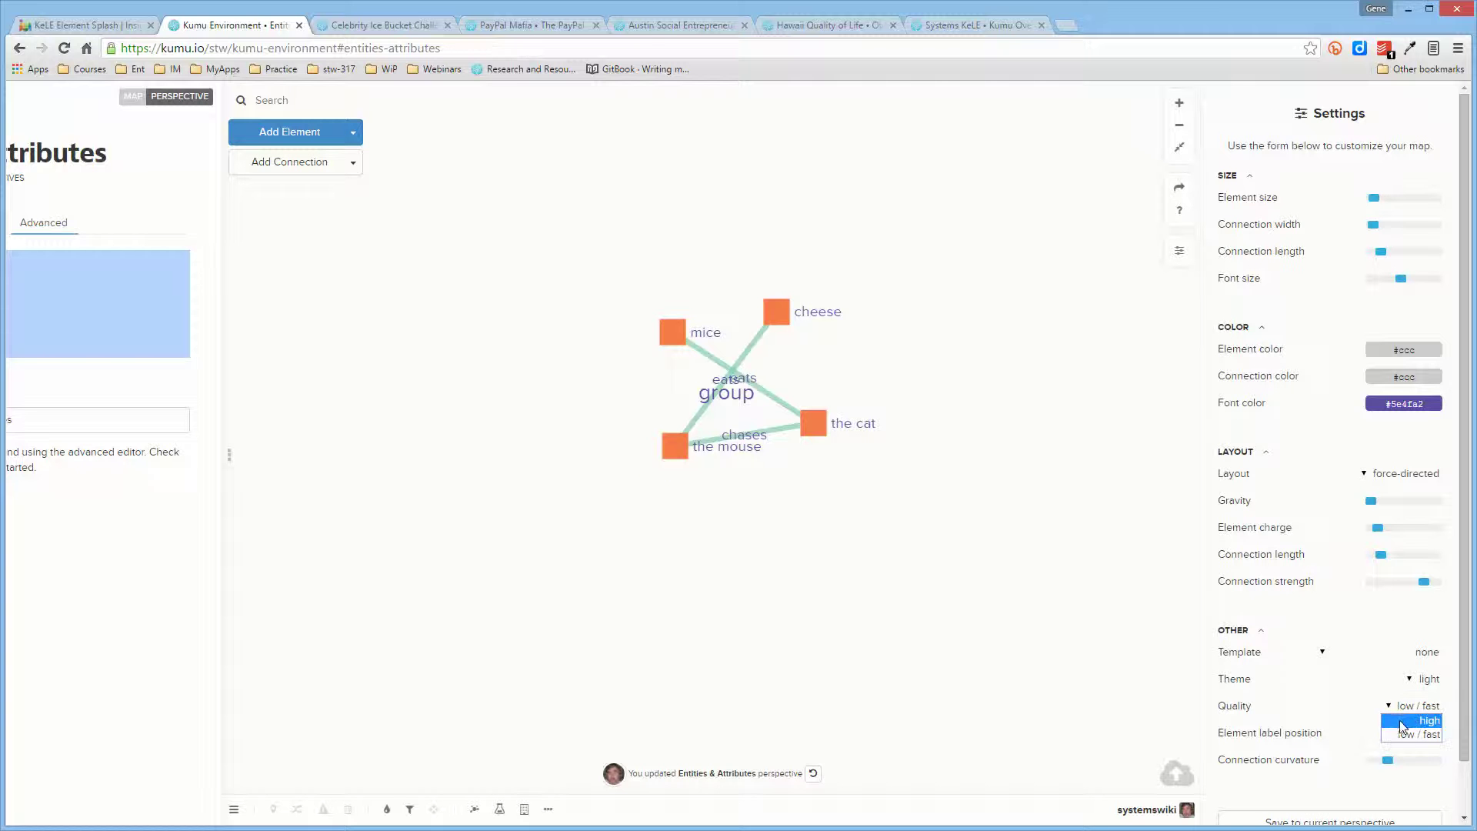
left_click(1404, 731)
scroll(1387, 758, "down", 1)
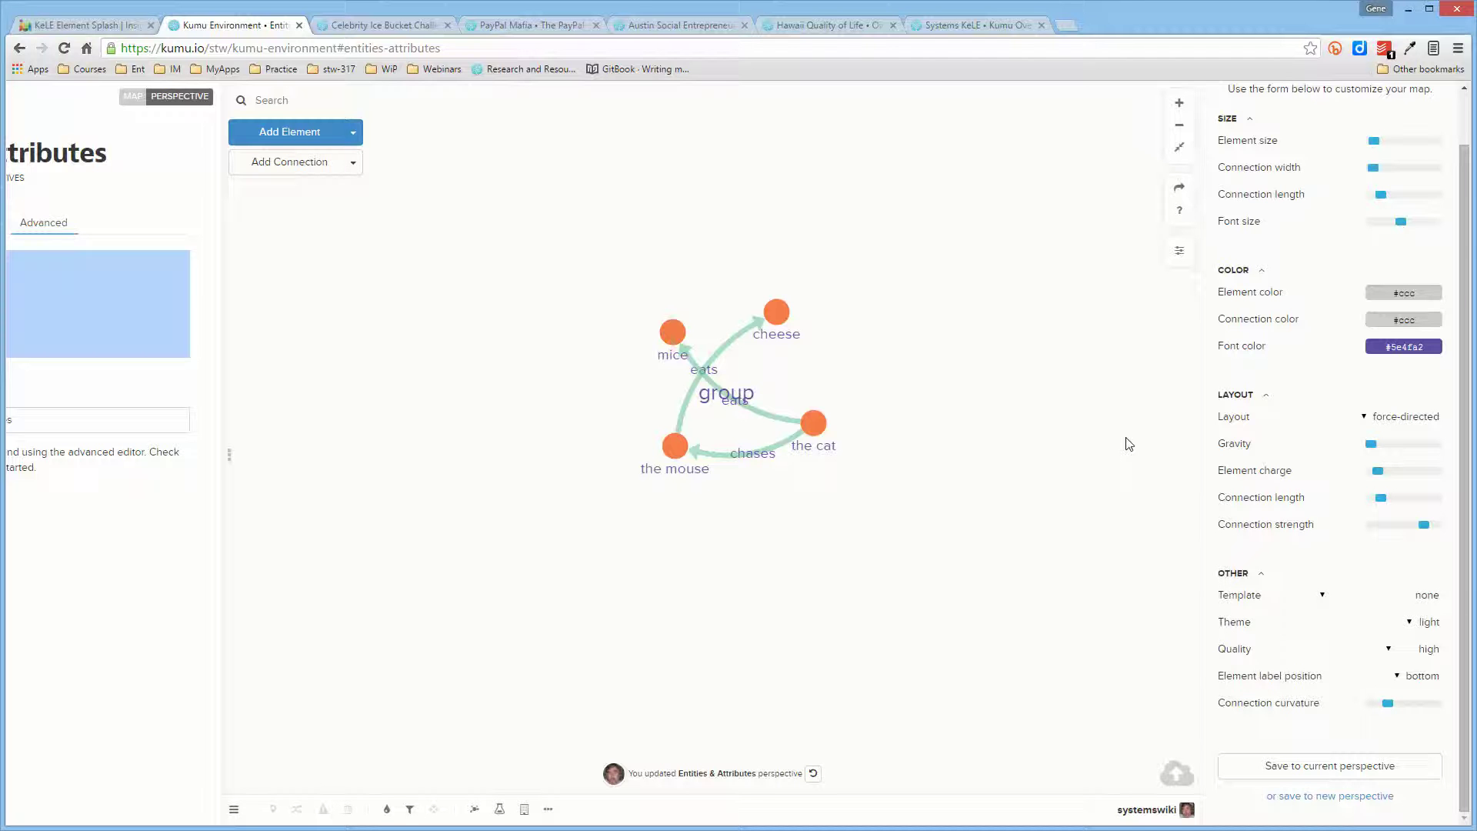
left_click(1180, 256)
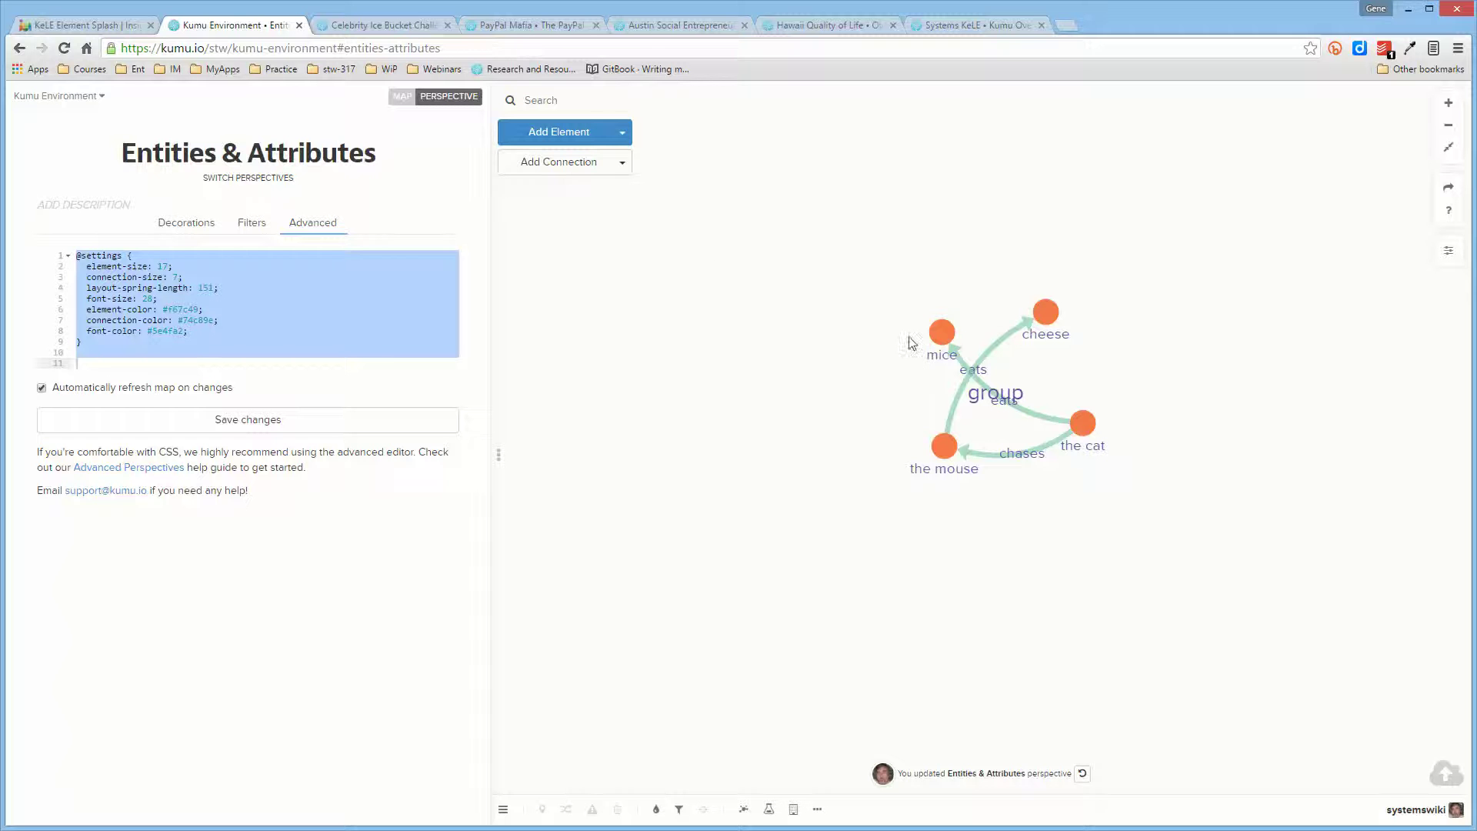
- Move the mice element to the opposite side of the group label to uncross the connections, and show the perspective's decorations
left_click_drag(942, 333, 1151, 320)
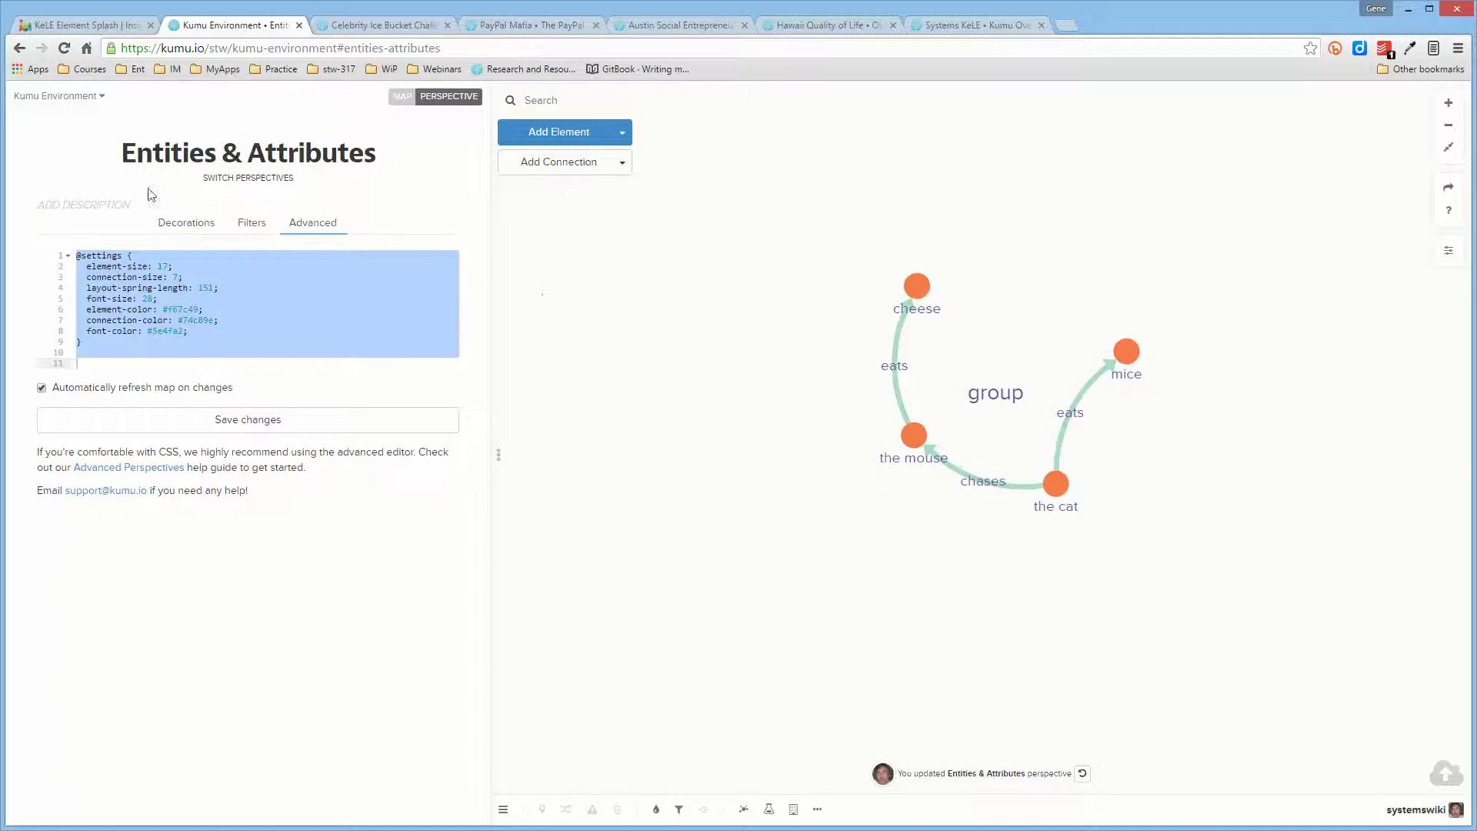
left_click(181, 224)
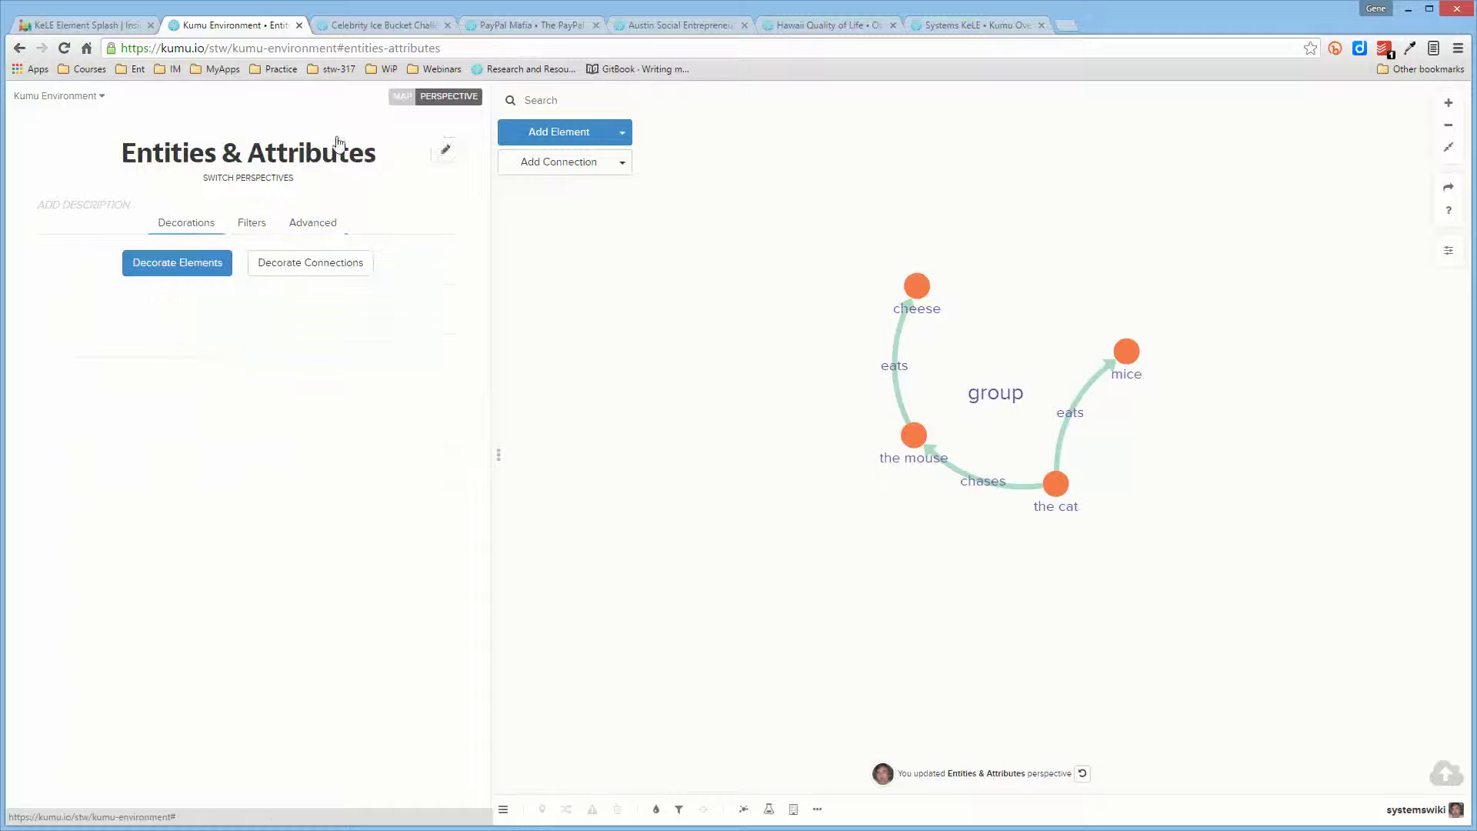
left_click(404, 103)
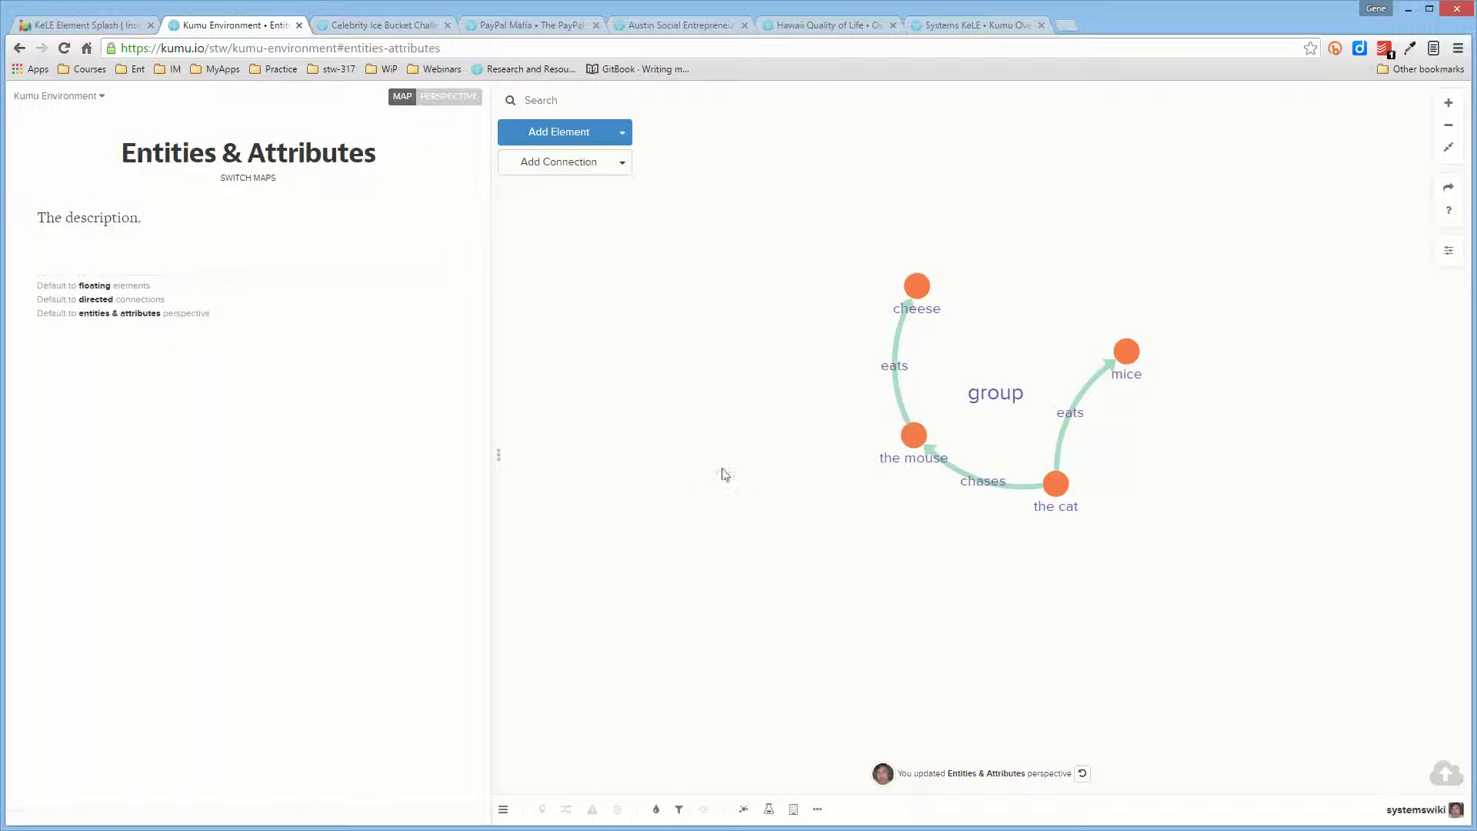
left_click(453, 100)
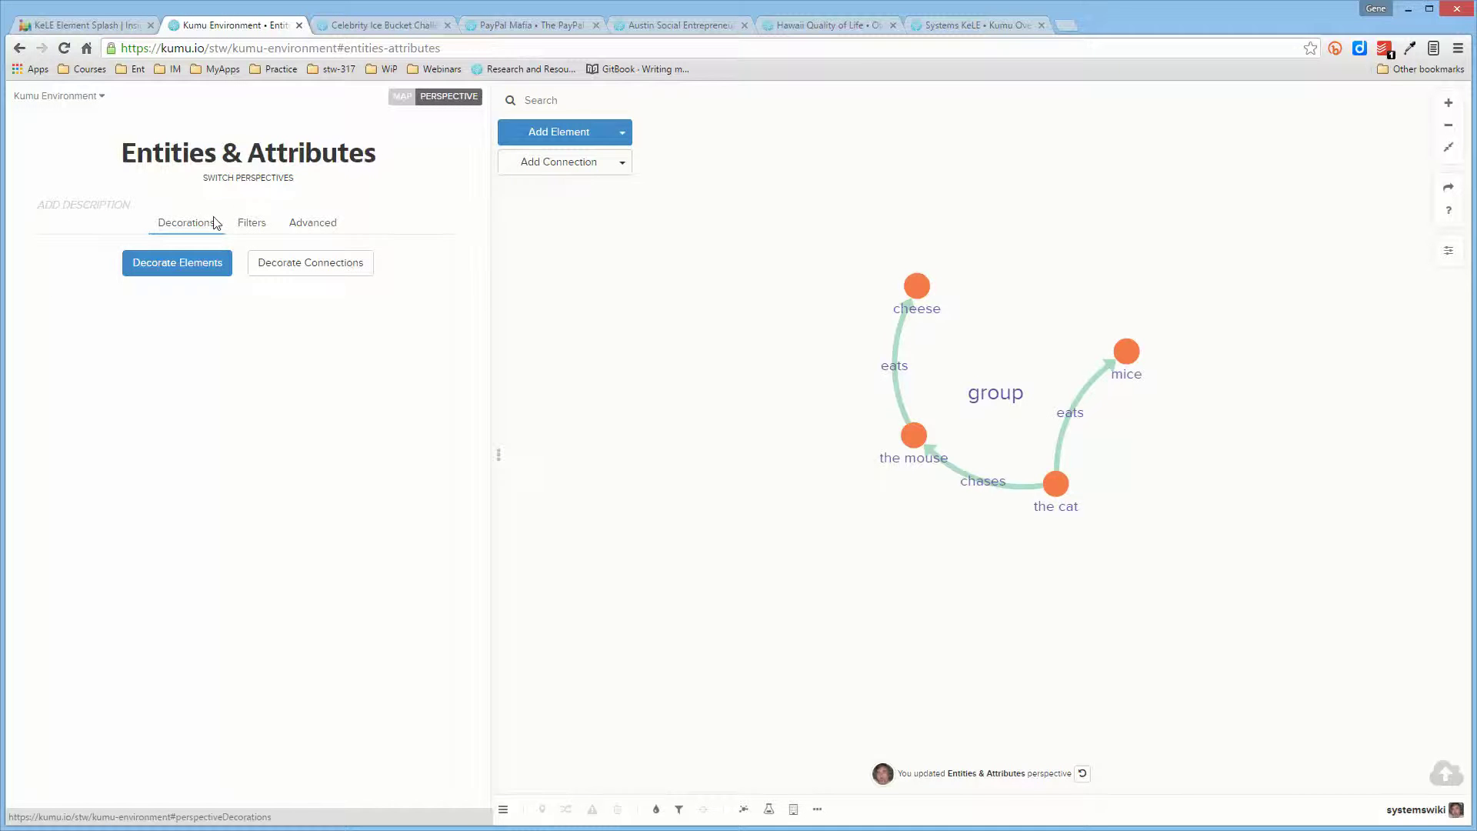
- Add an element decoration for a custom selection with empty criteria, a fixed size of 17 and the legend label "Elements"
left_click(179, 266)
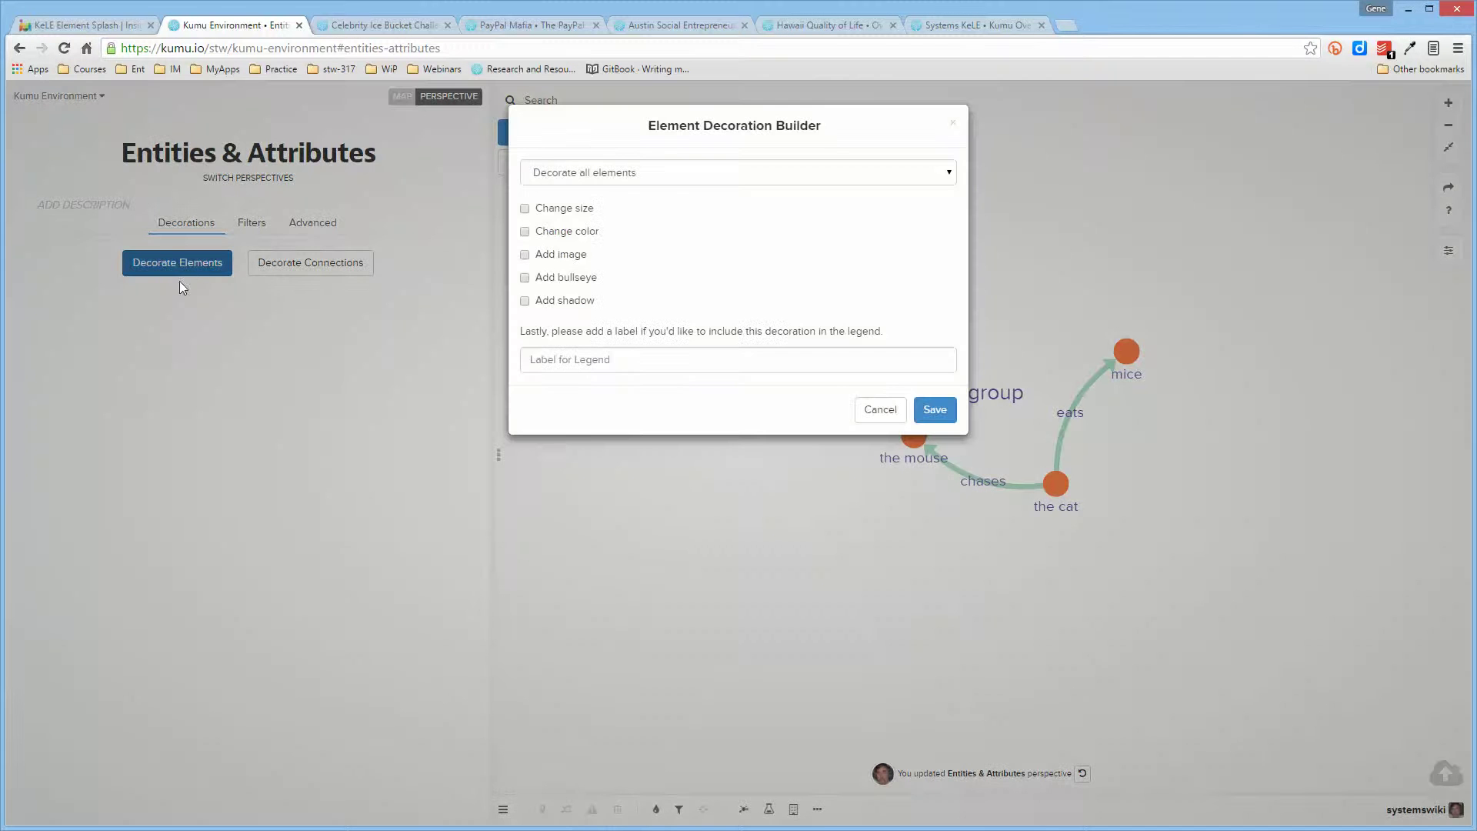
left_click(663, 182)
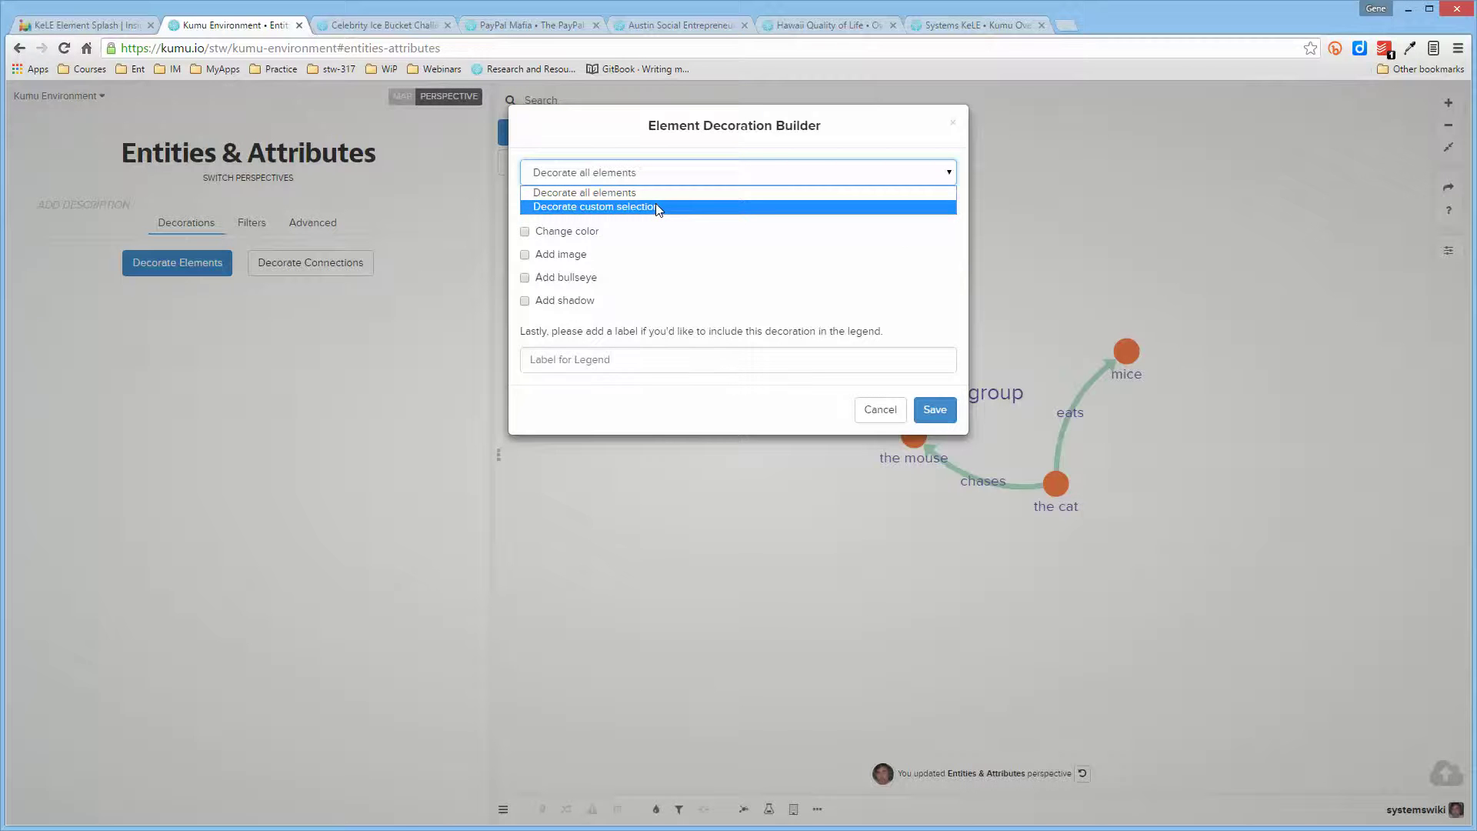
left_click(659, 208)
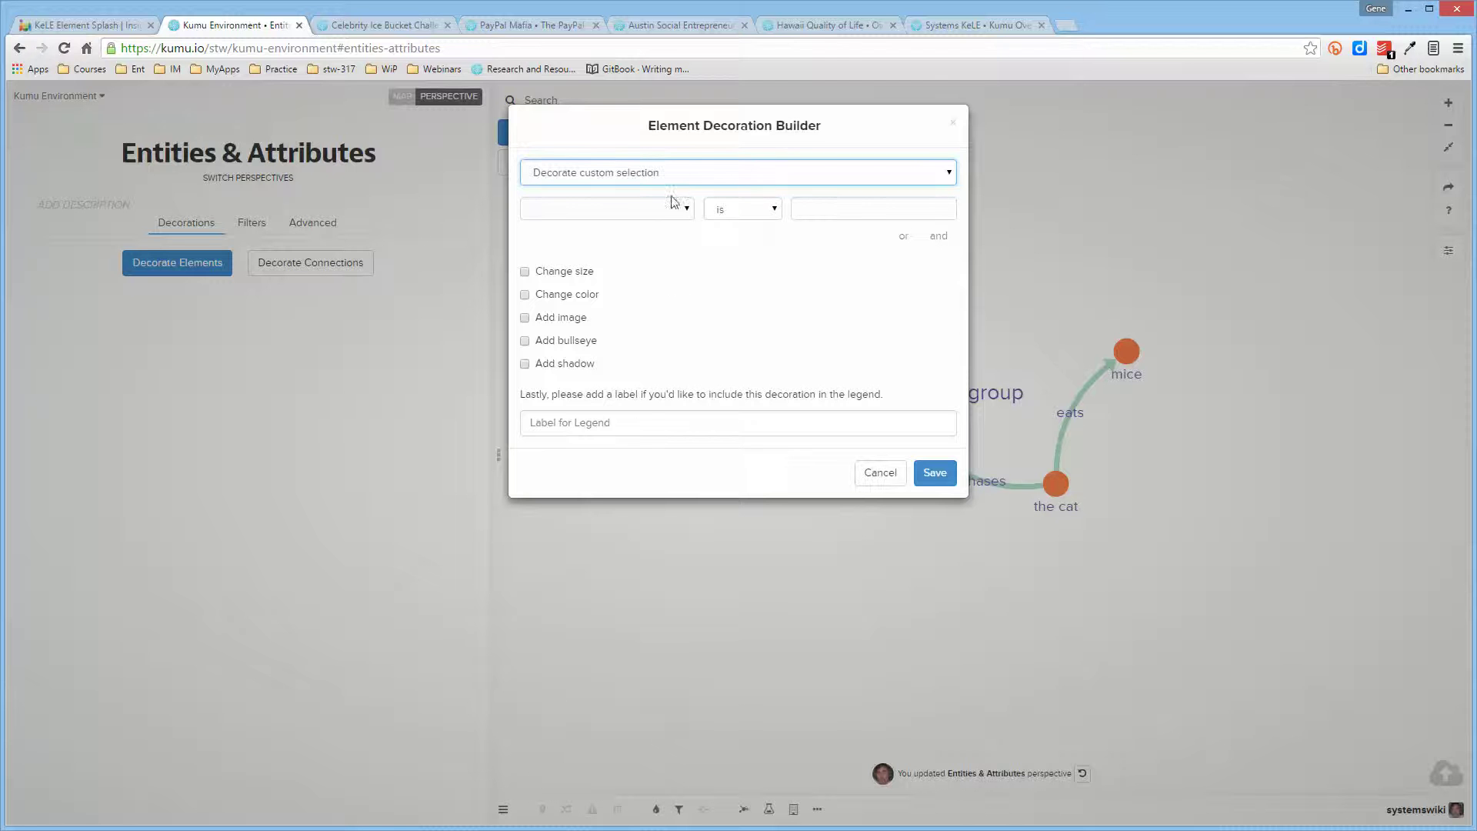
left_click(525, 272)
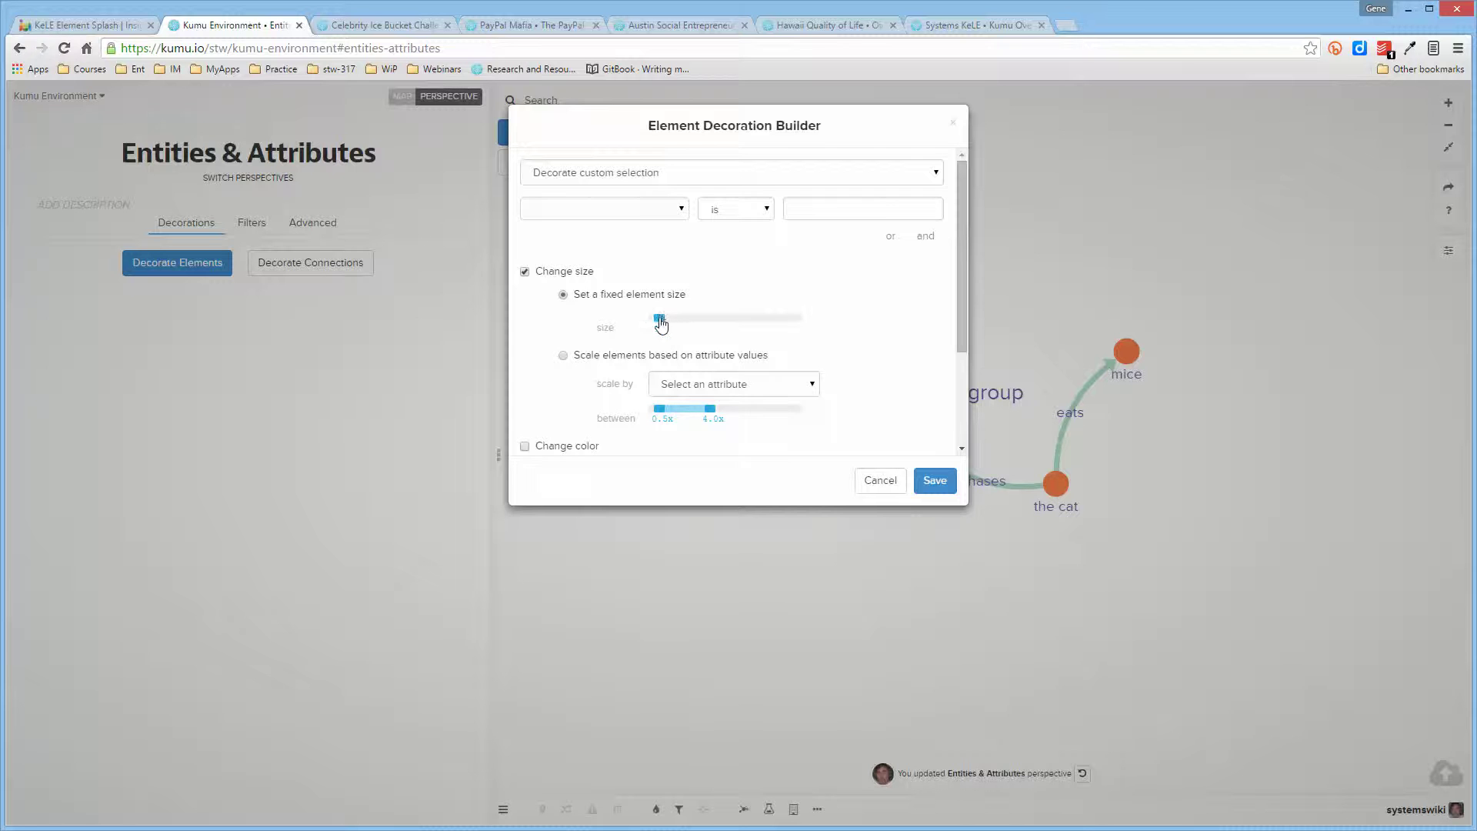
left_click_drag(660, 318, 677, 319)
left_click_drag(961, 356, 965, 433)
left_click(639, 432)
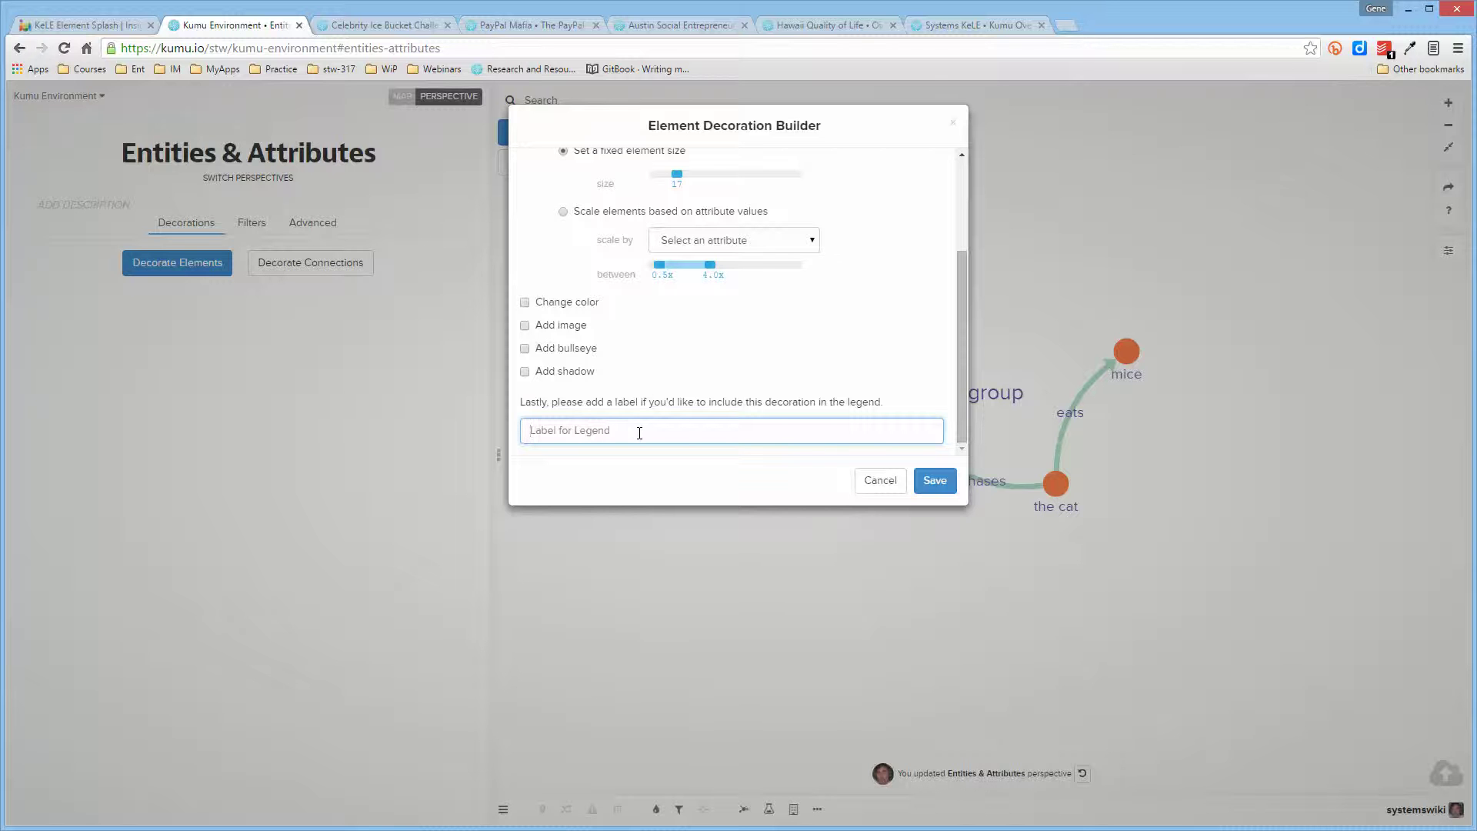
type("Elements")
left_click(945, 499)
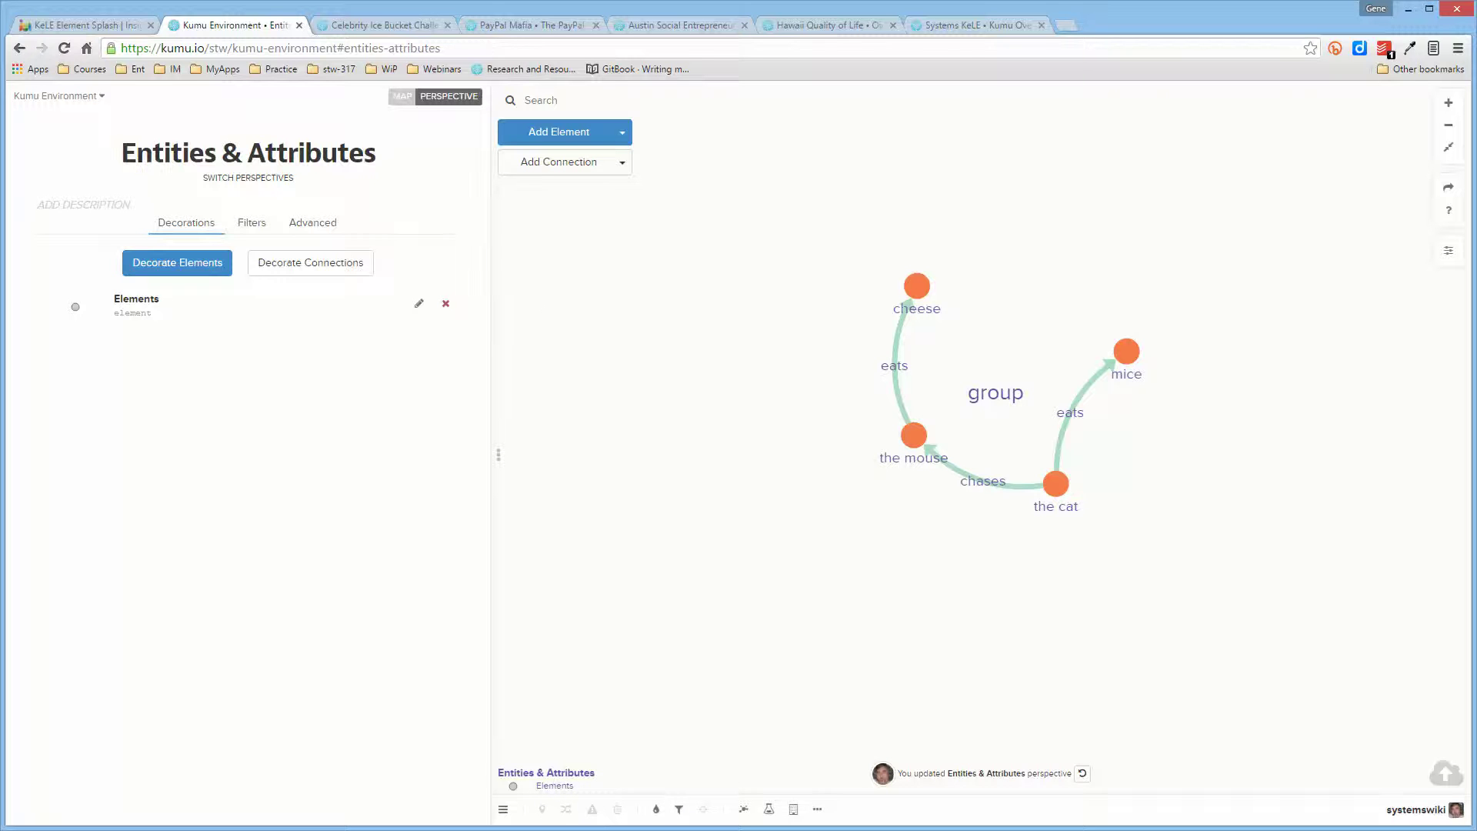
- Review the perspective's code and the element and connection decoration builders without saving anything, finishing on the code
left_click(329, 224)
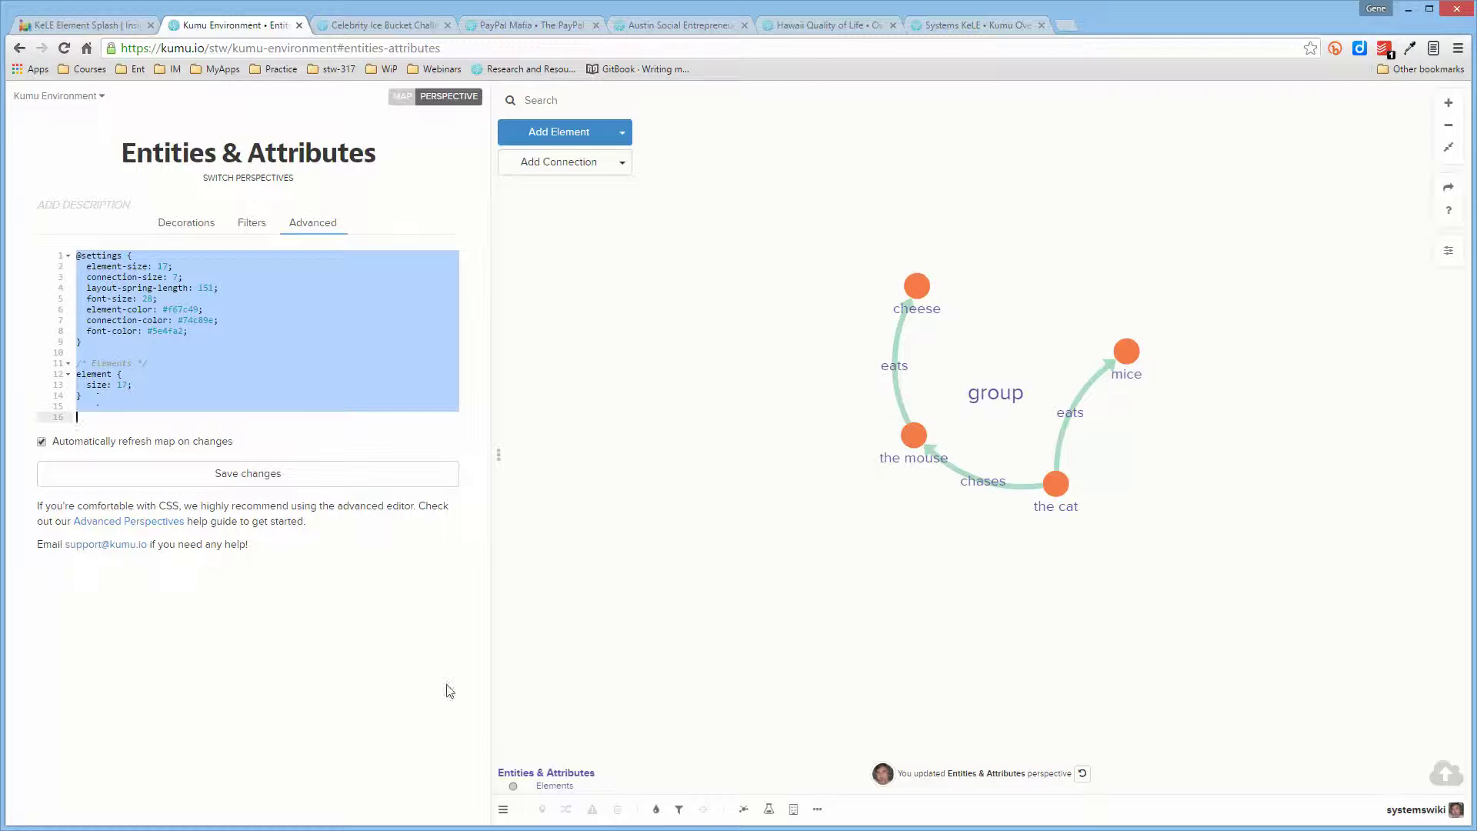
left_click(186, 224)
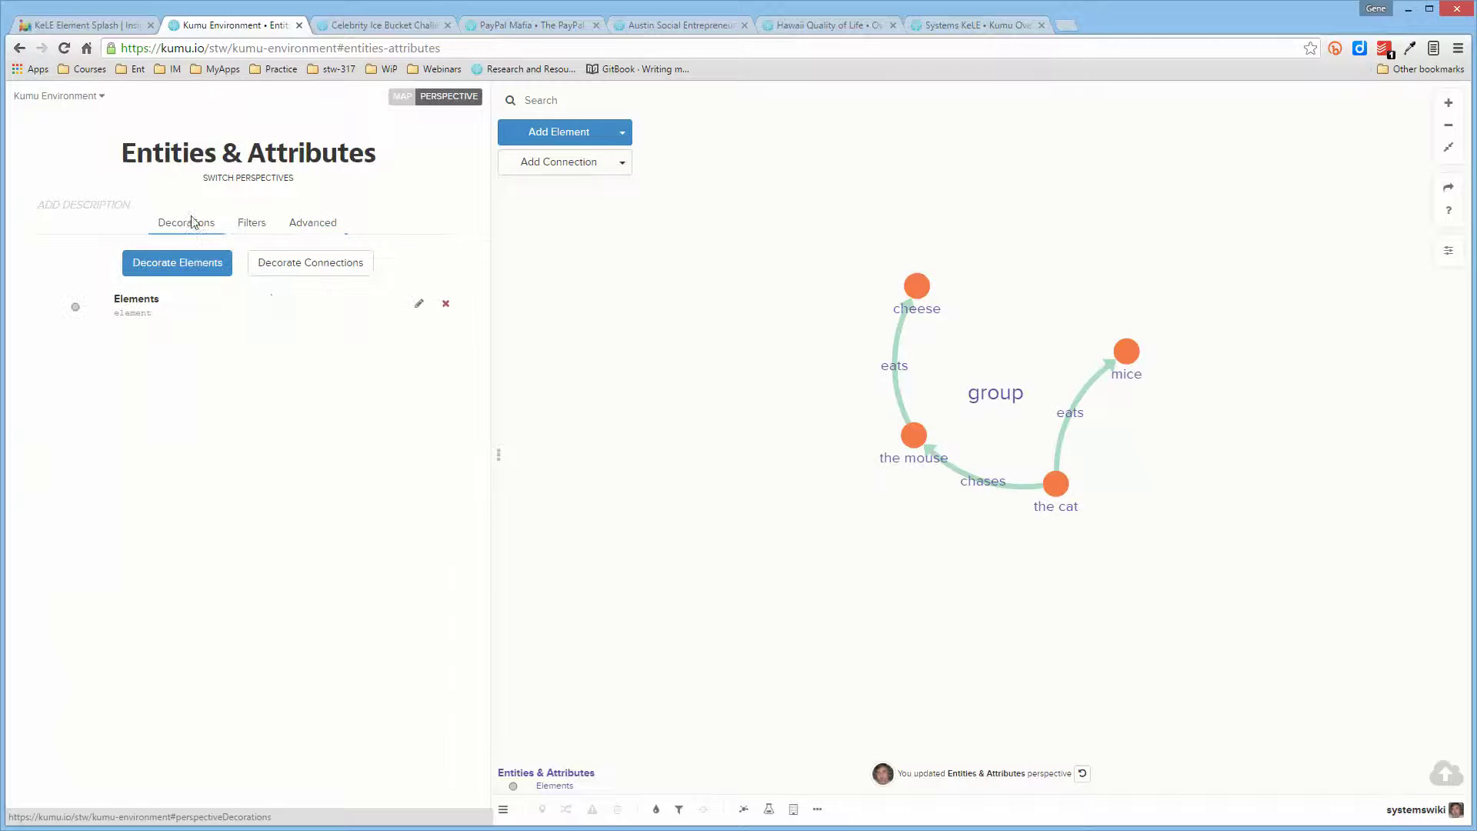
left_click(177, 264)
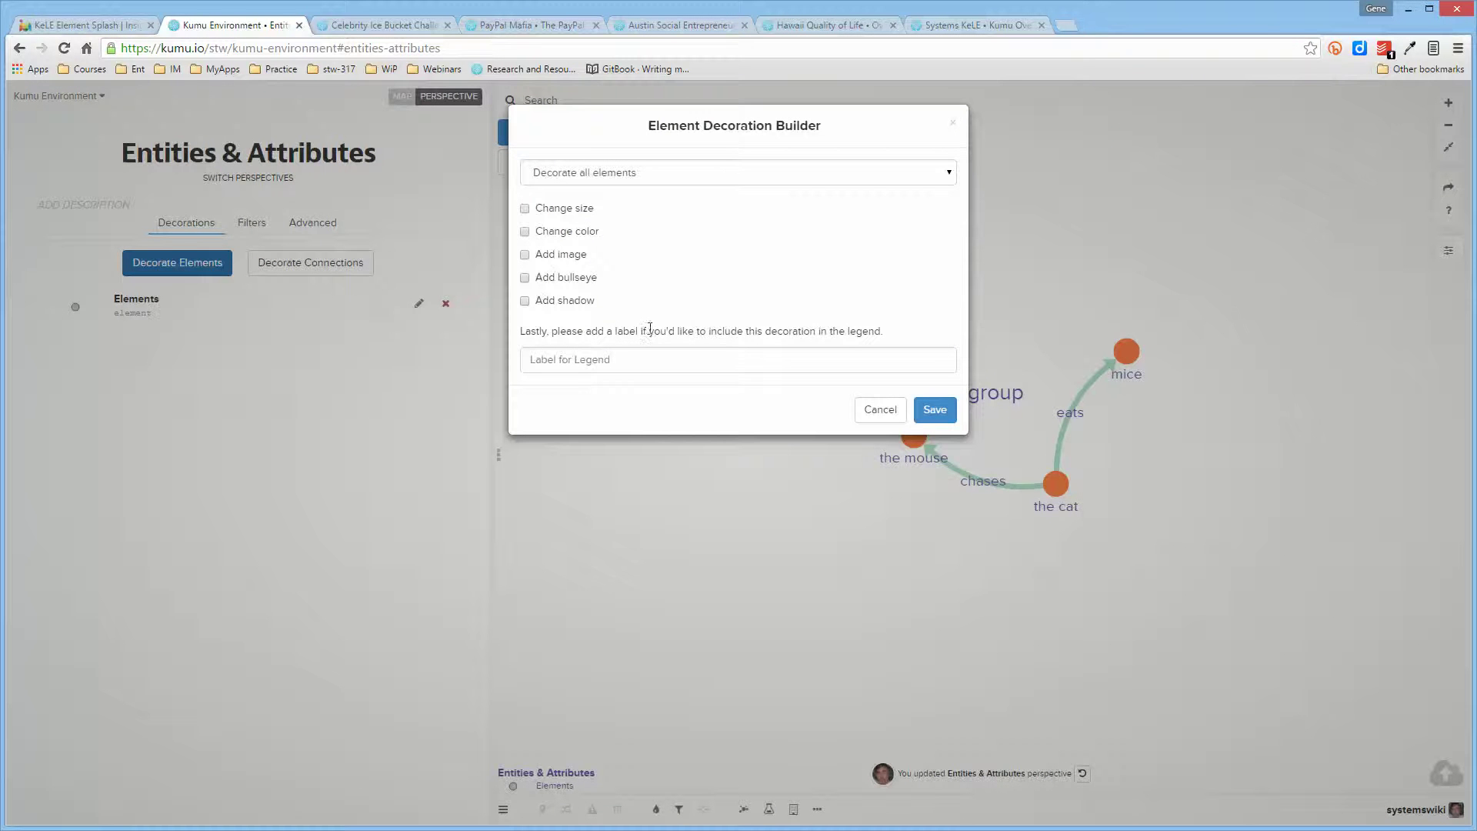
left_click(298, 266)
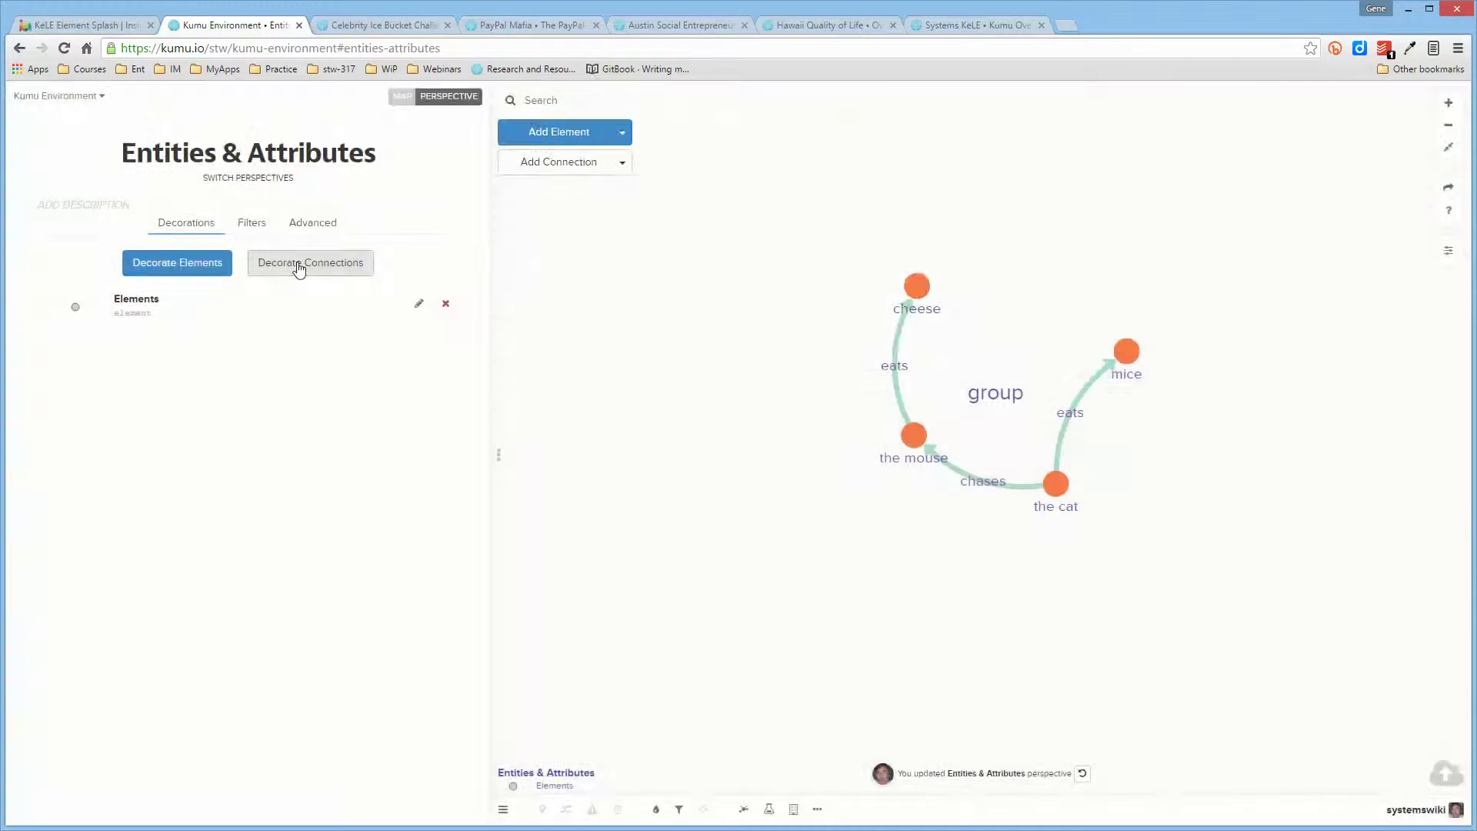
left_click(299, 266)
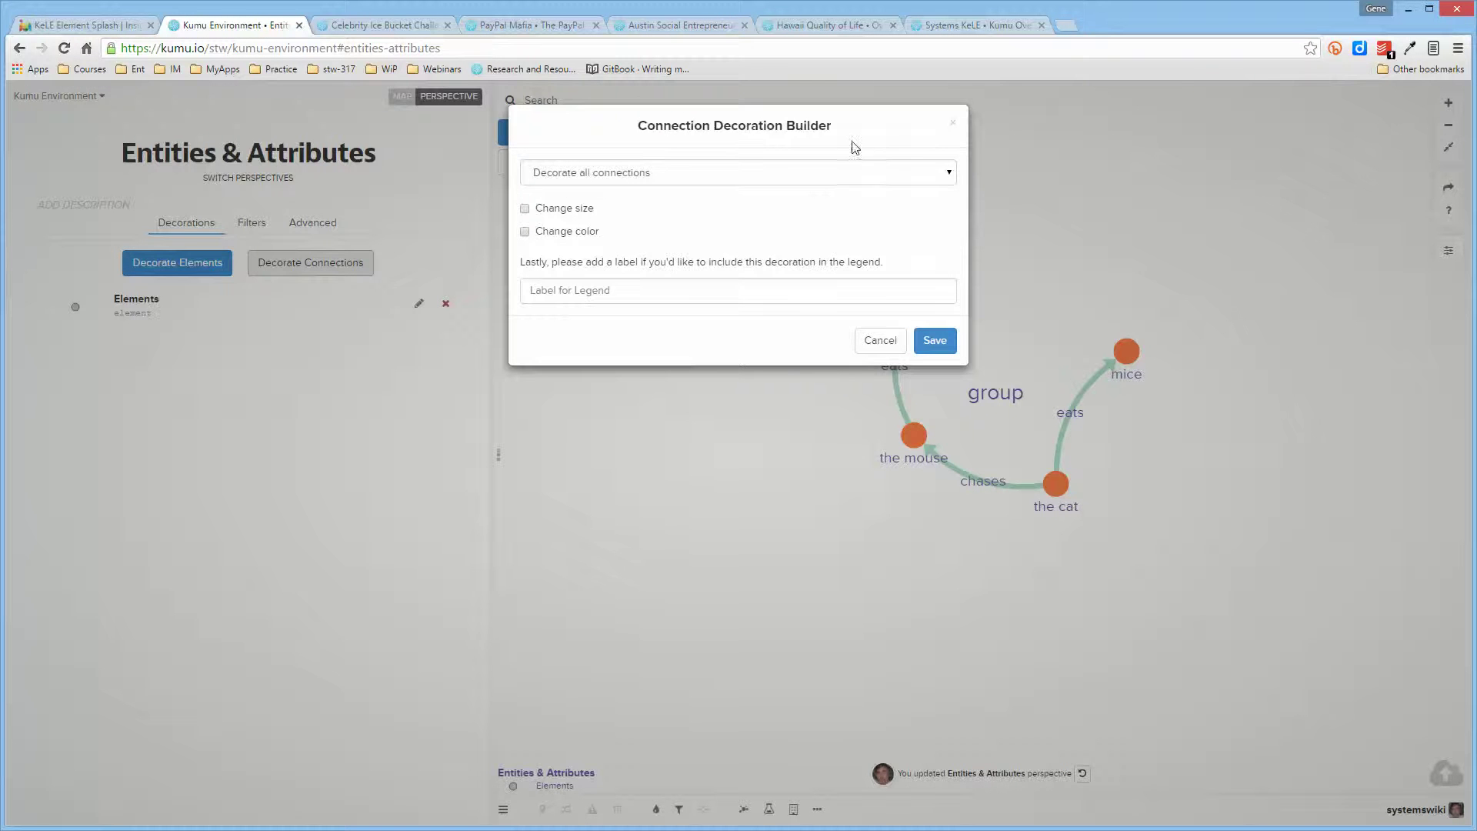
left_click(881, 342)
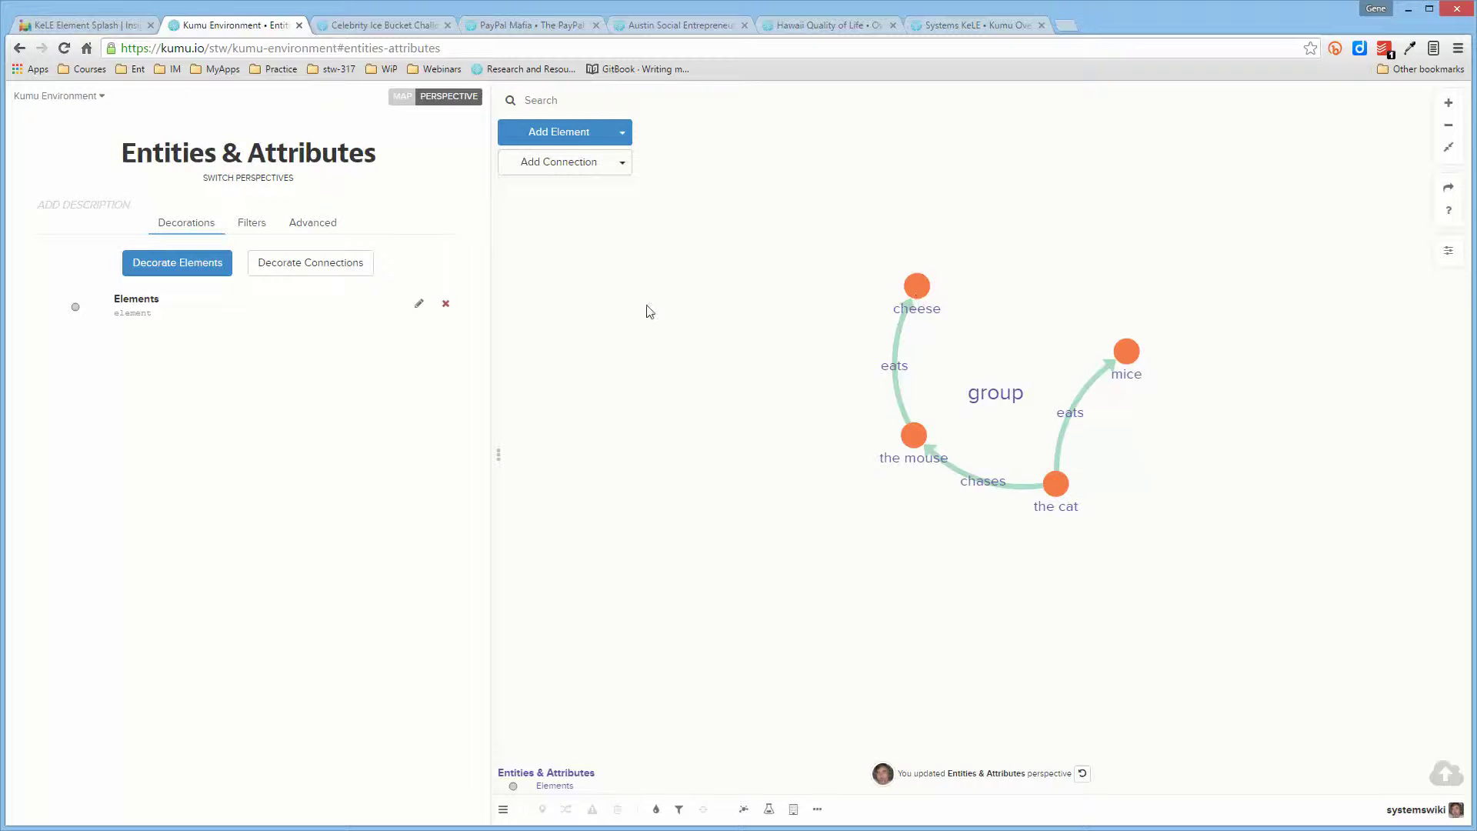
left_click(321, 230)
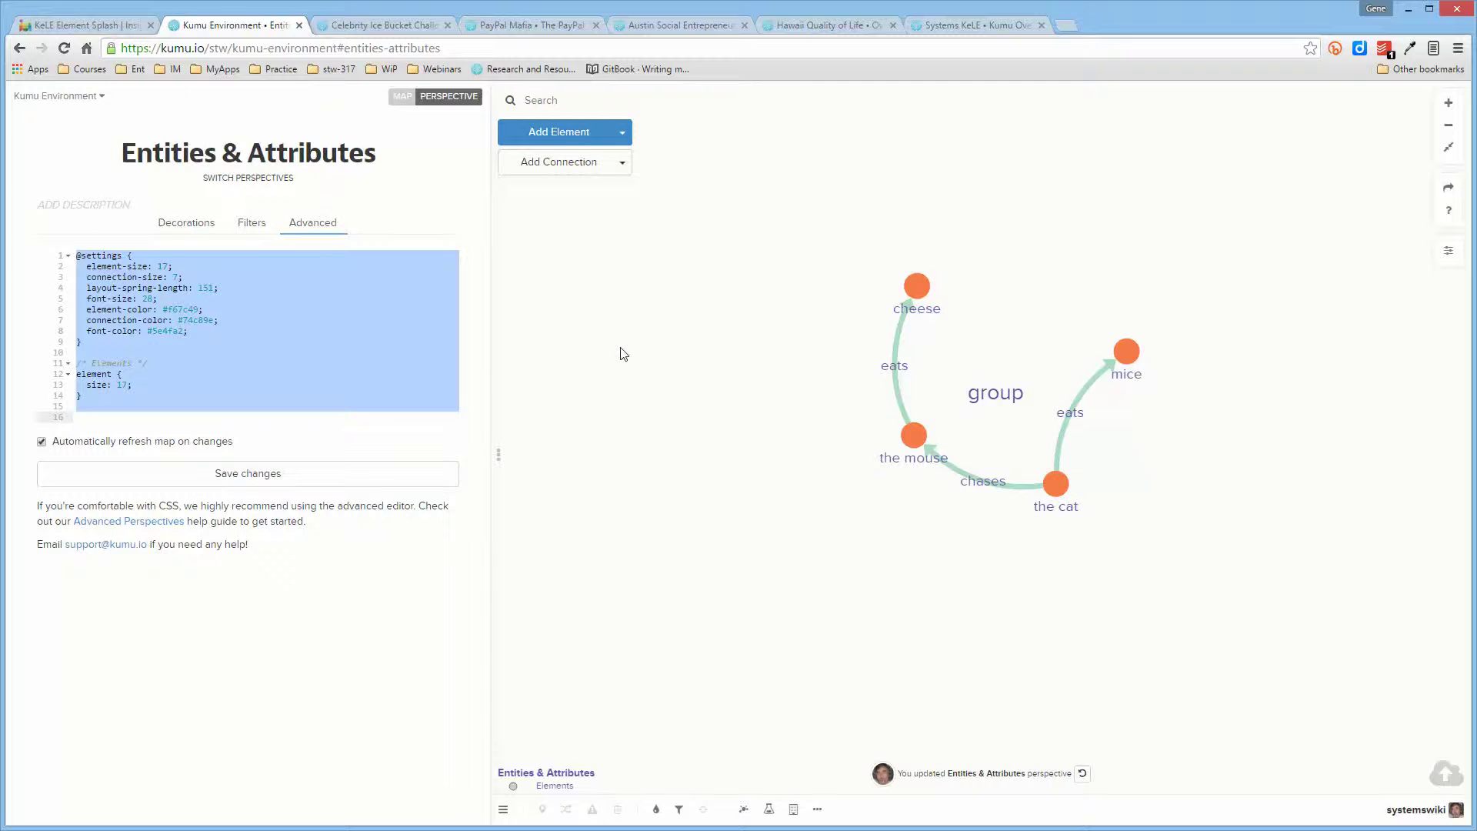
- Switch to the Celebrity Ice Bucket Challenge map, examine the settings, connection and element rules in its perspective code, and close the code
left_click(394, 28)
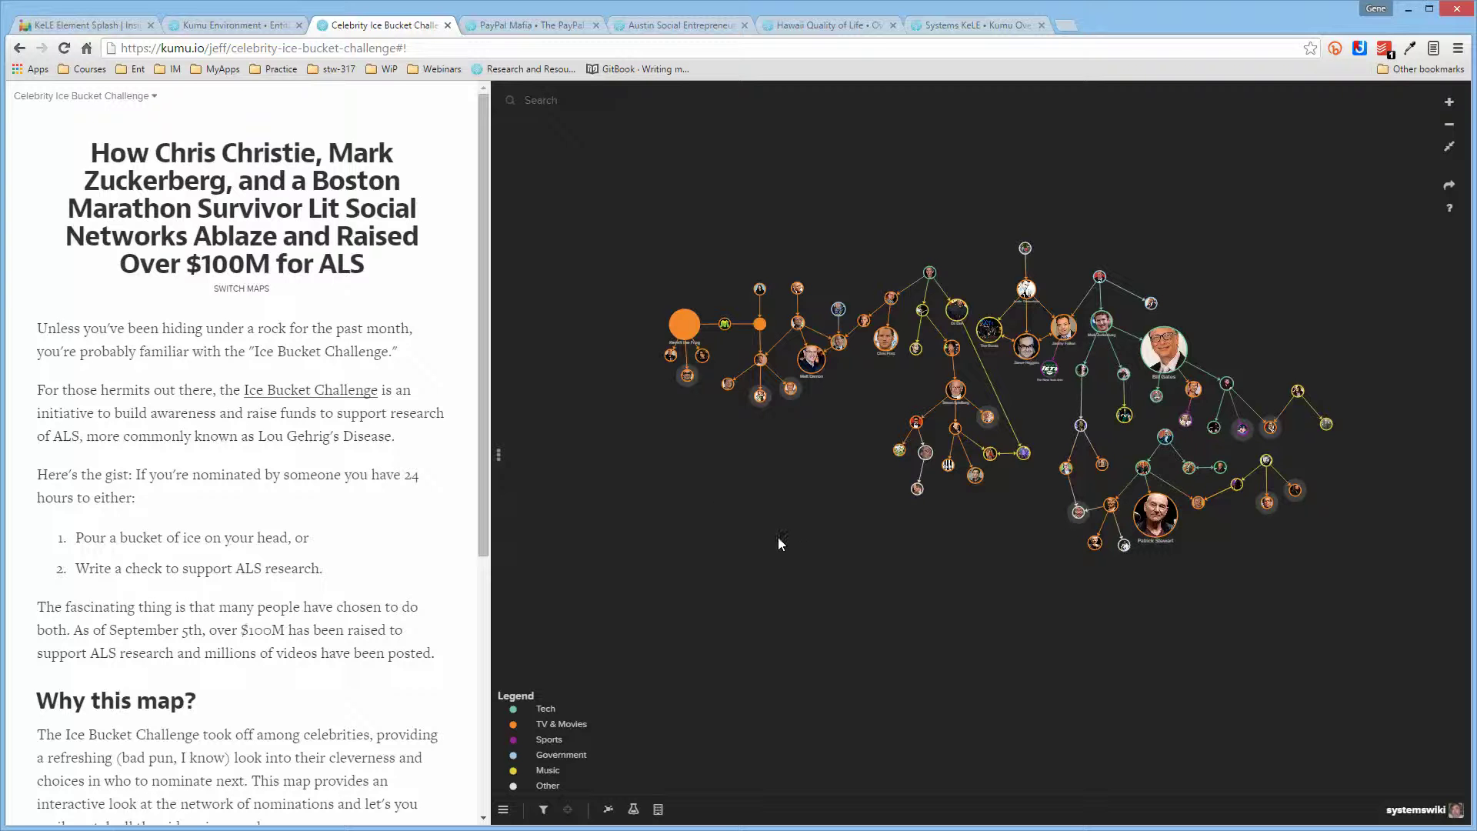
key("period")
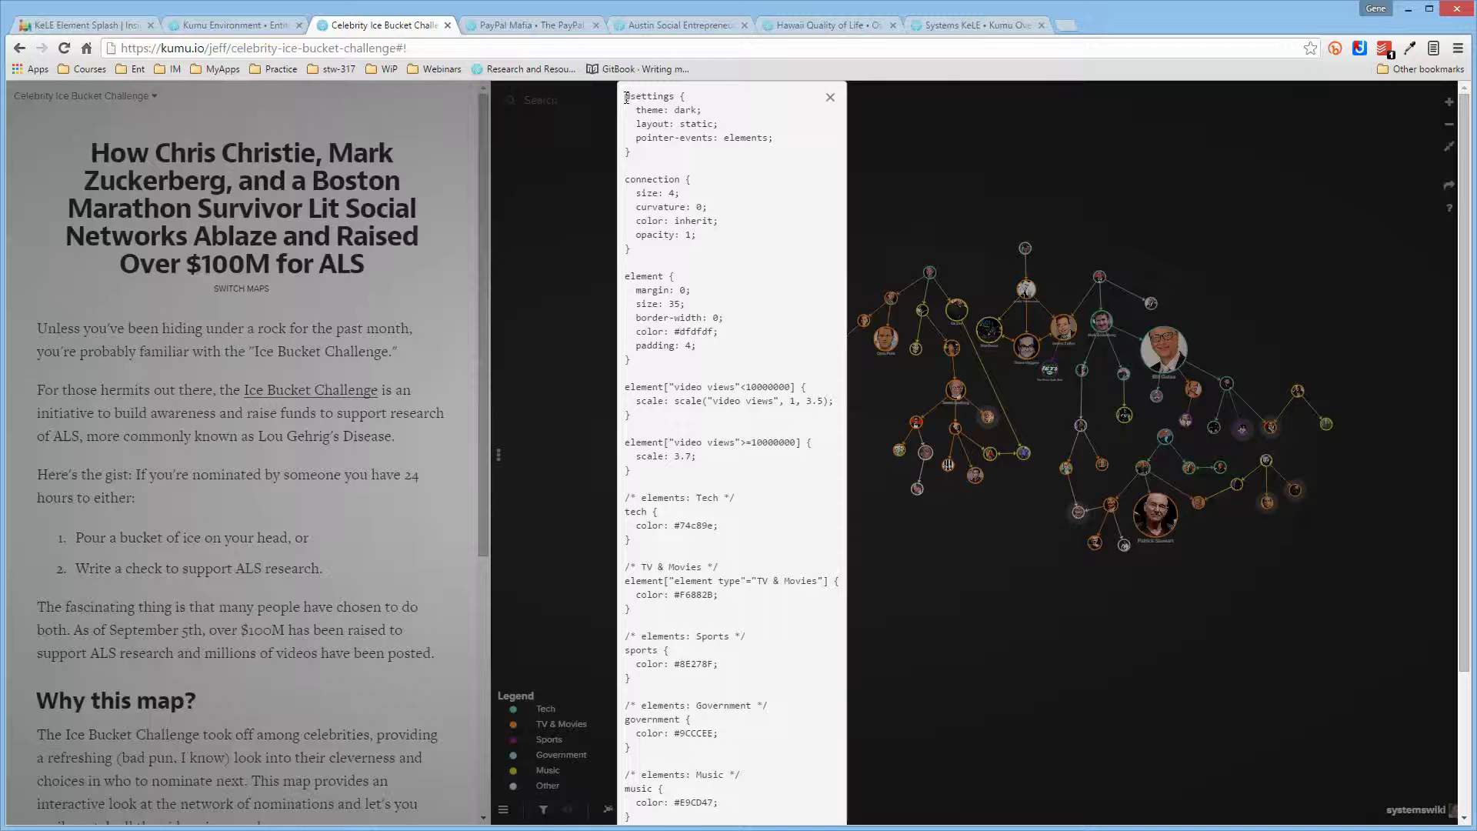
left_click_drag(626, 97, 738, 327)
left_click(739, 327)
left_click(831, 99)
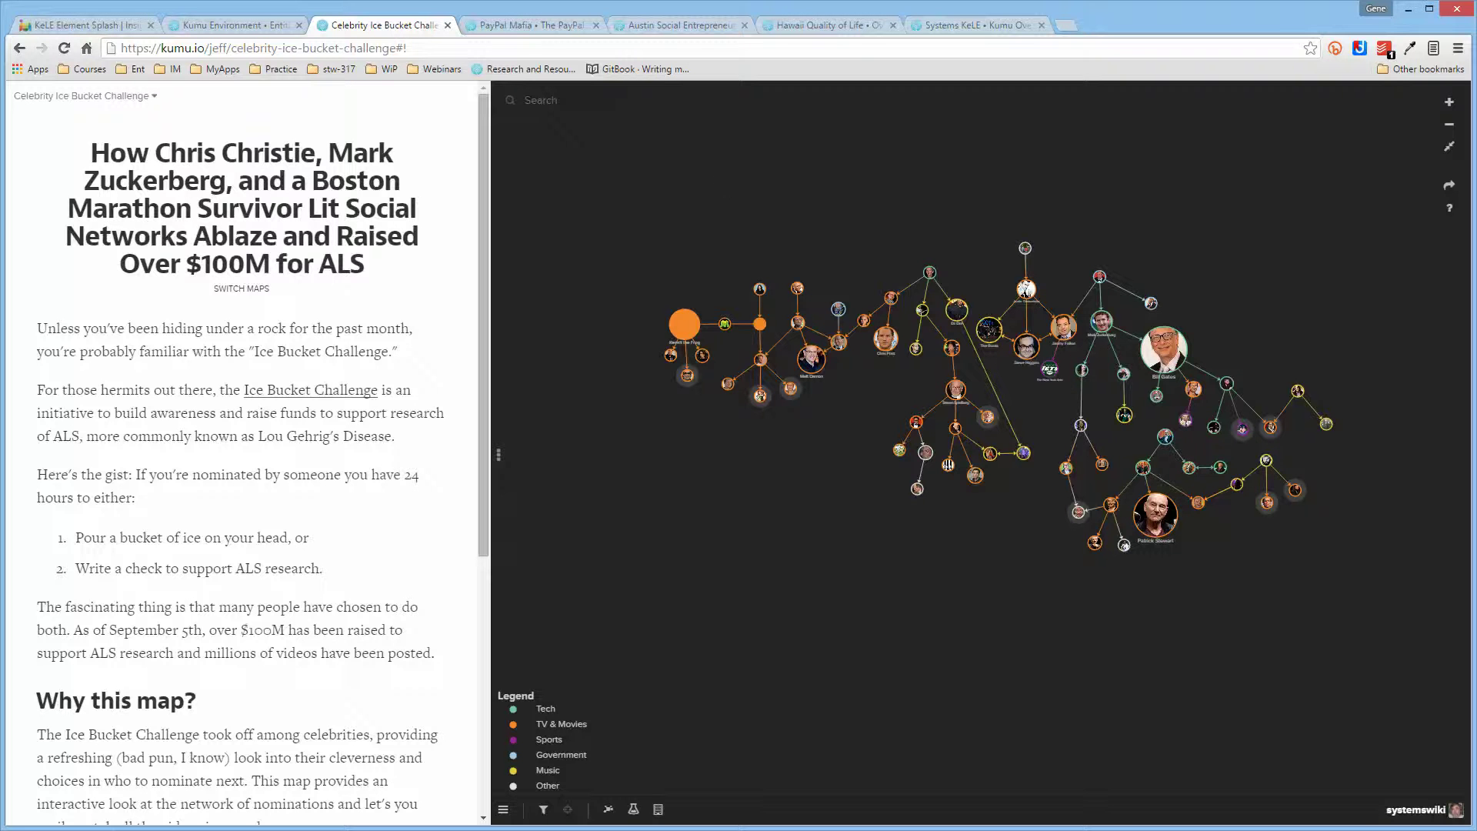
left_click(545, 29)
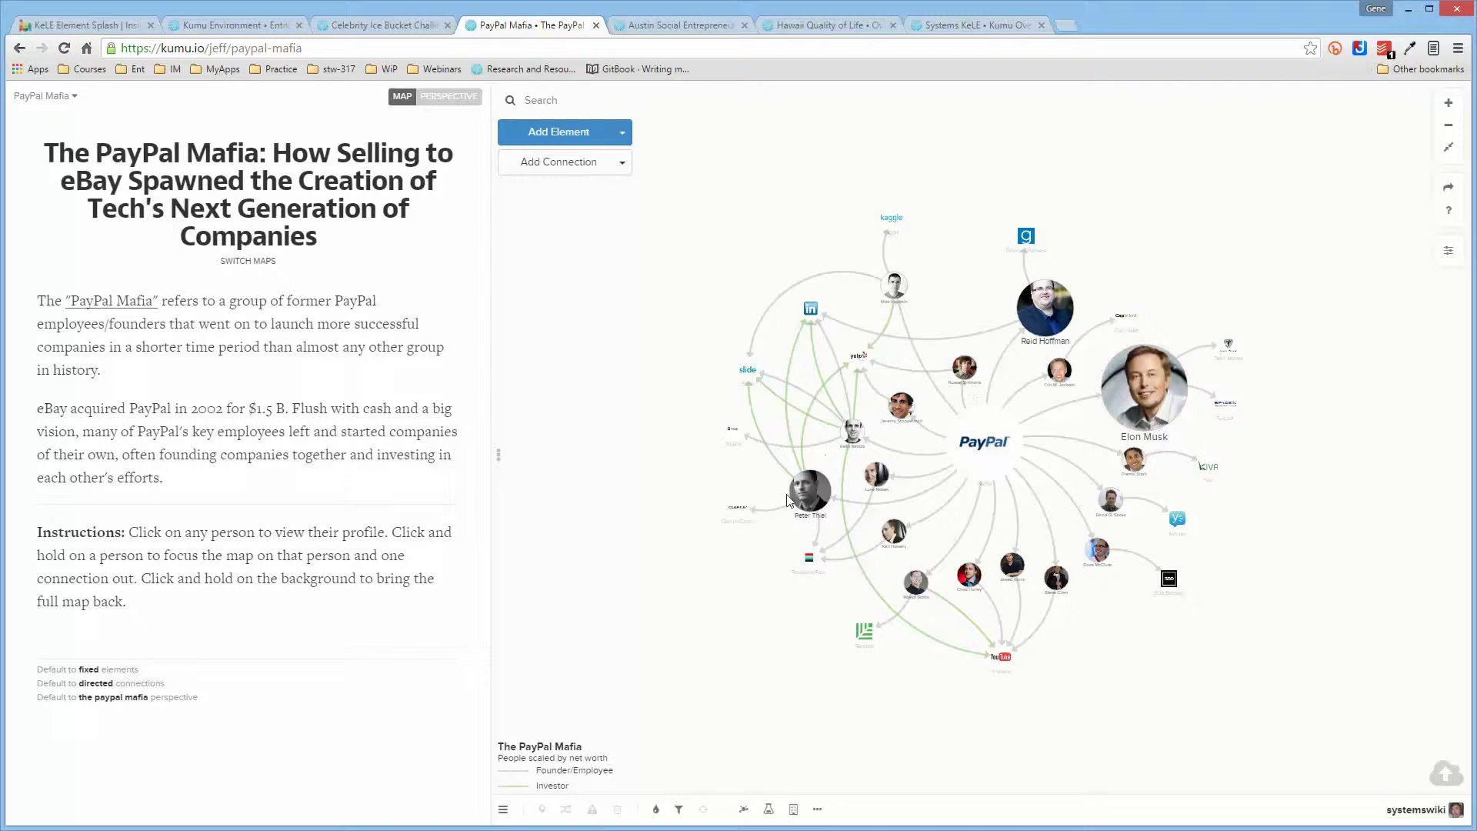
left_click(1054, 317)
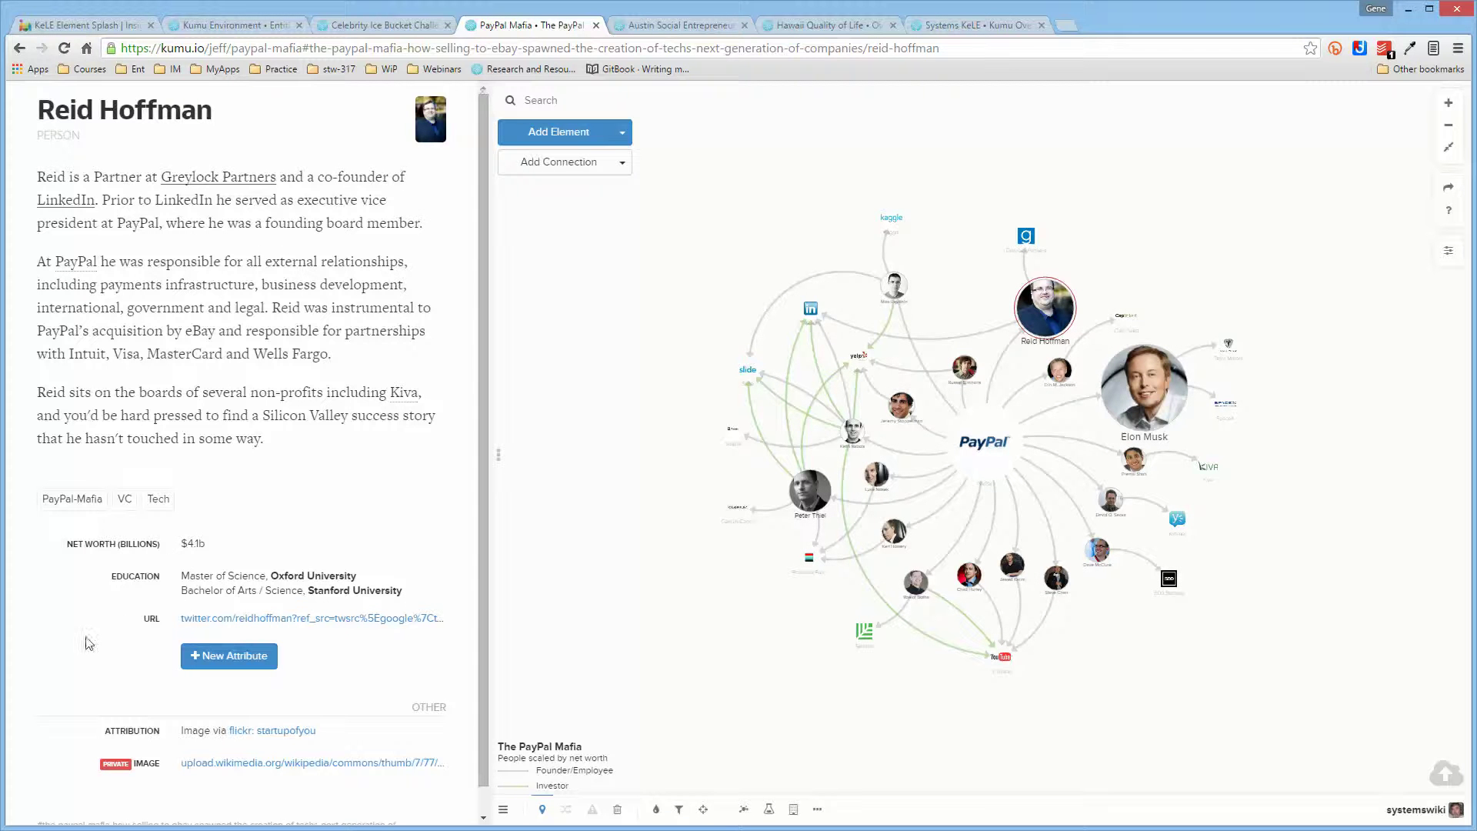
mouse_move(198, 552)
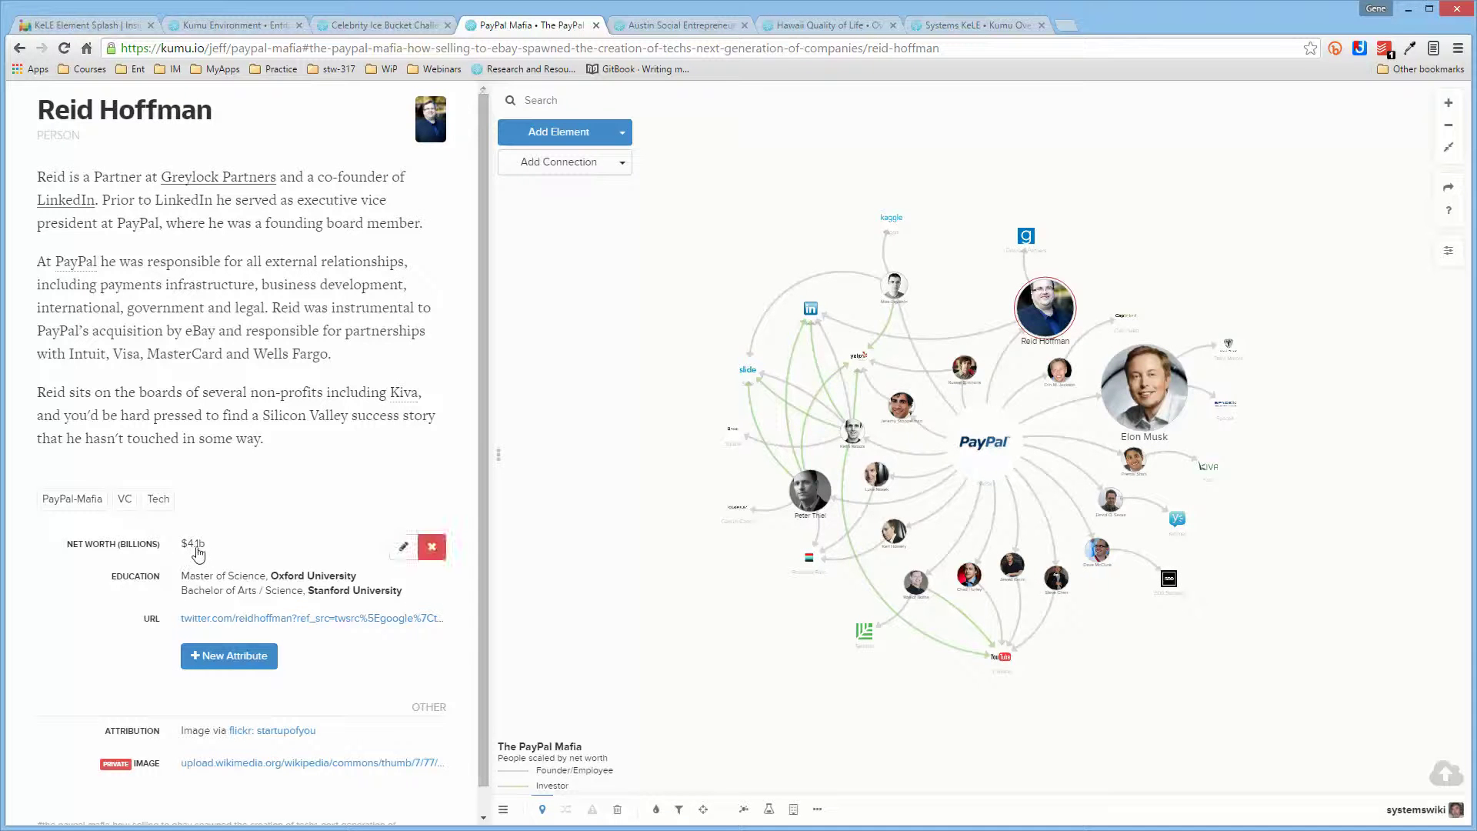
left_click(562, 440)
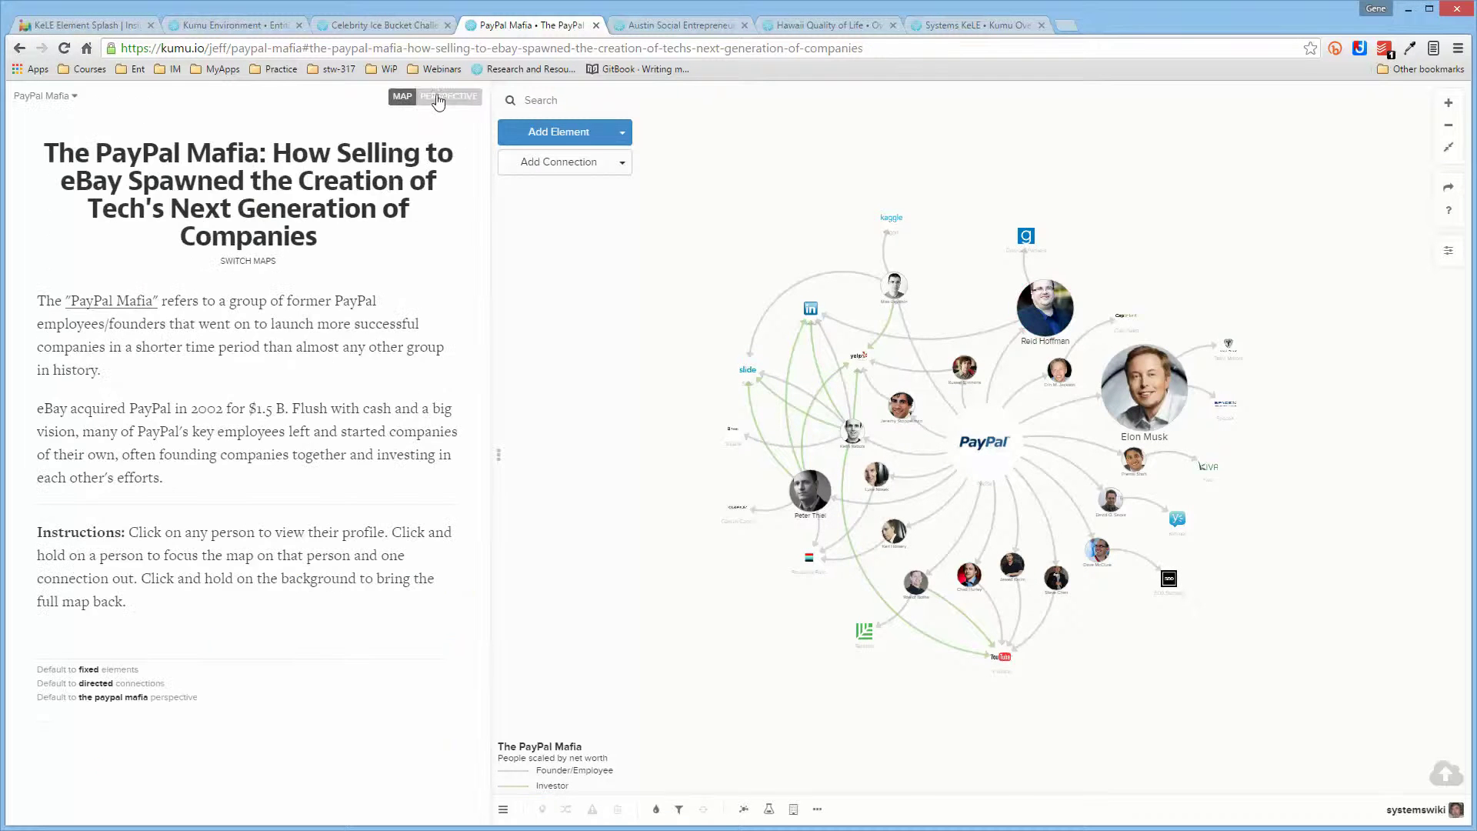
- Show The PayPal Mafia perspective's decorations, inspect the size scaling in the Person element decoration, and close it without changes
left_click(440, 102)
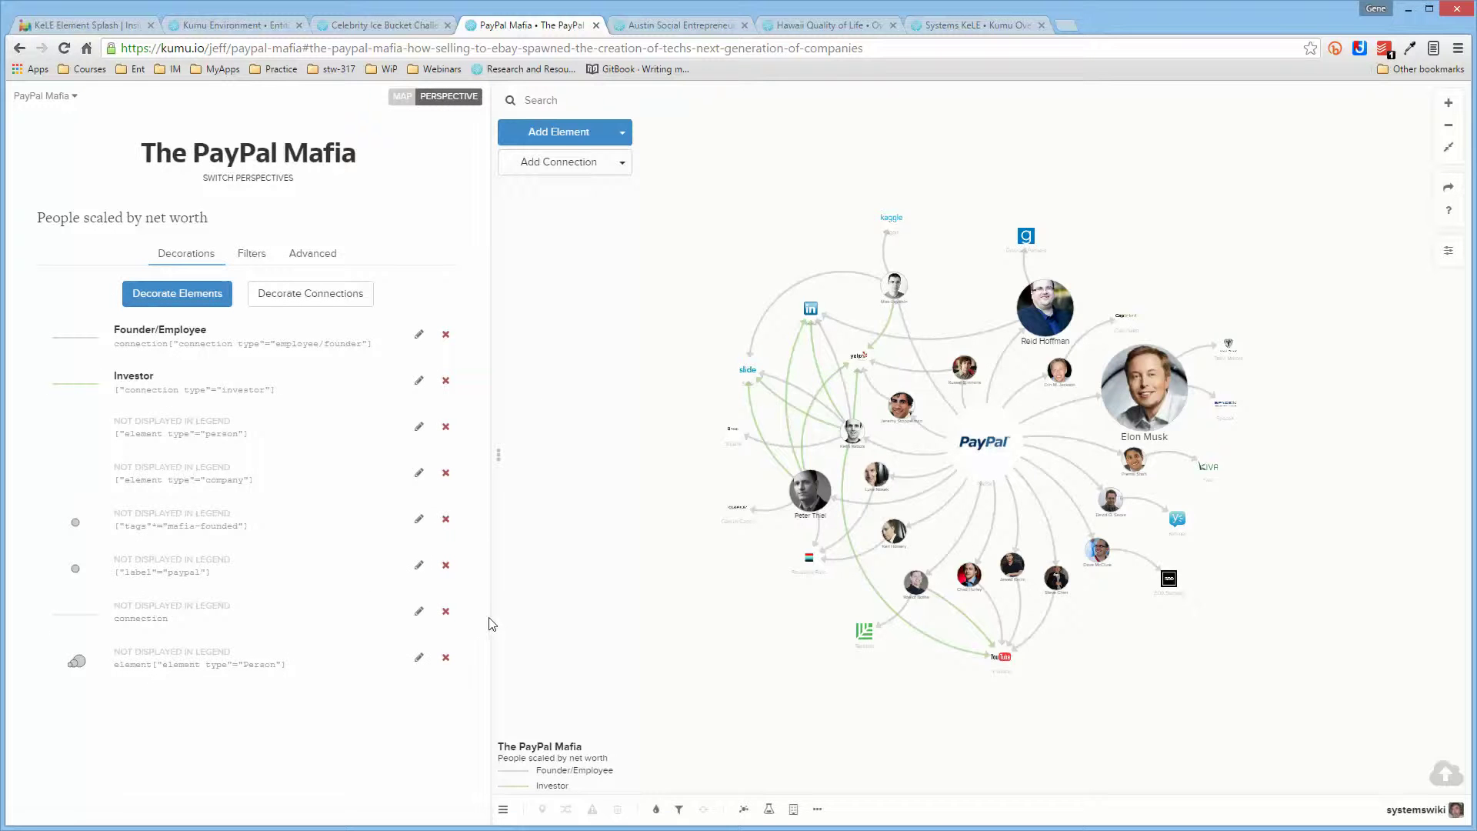
left_click(420, 660)
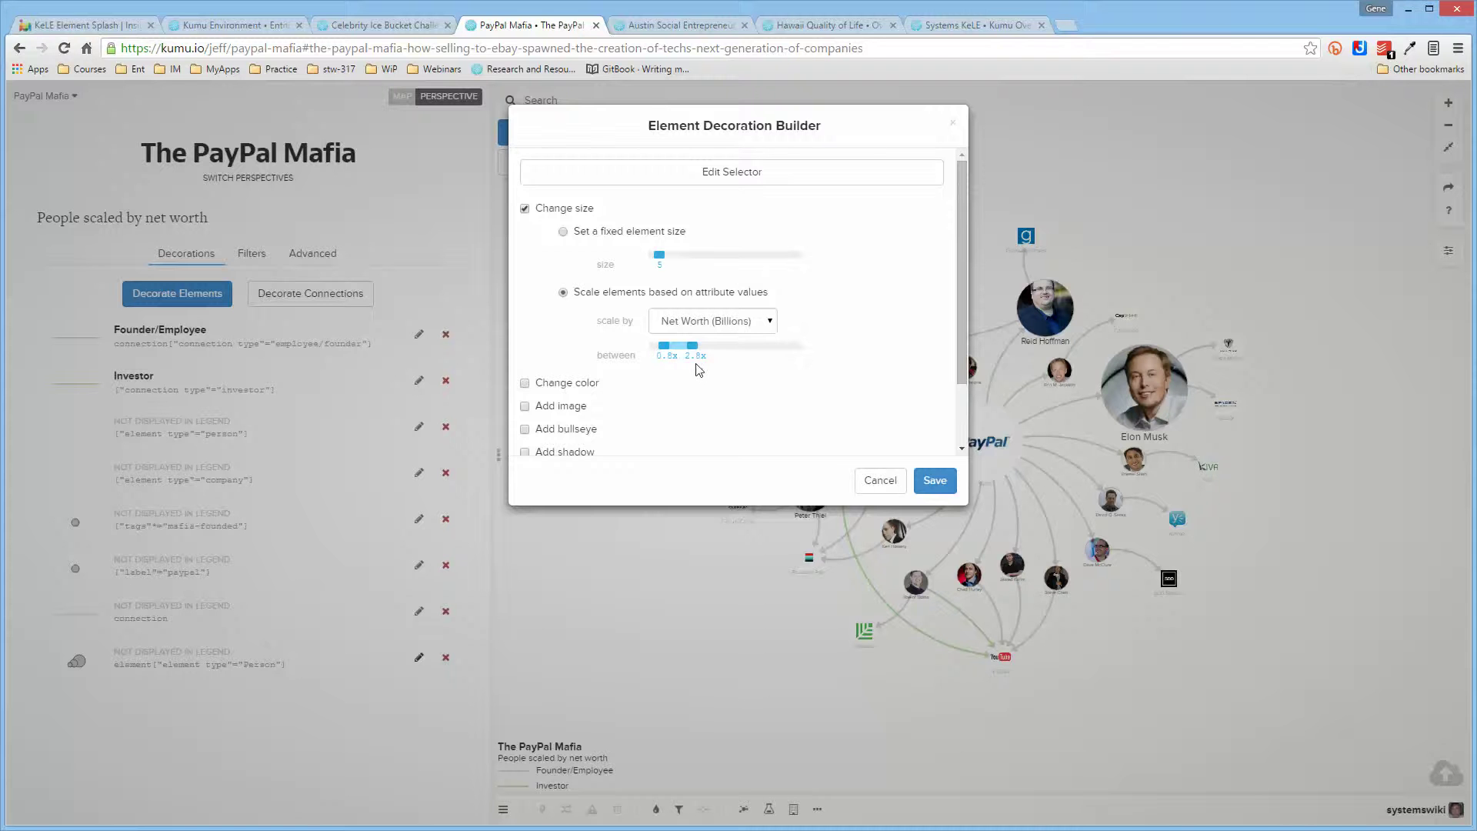
left_click(880, 482)
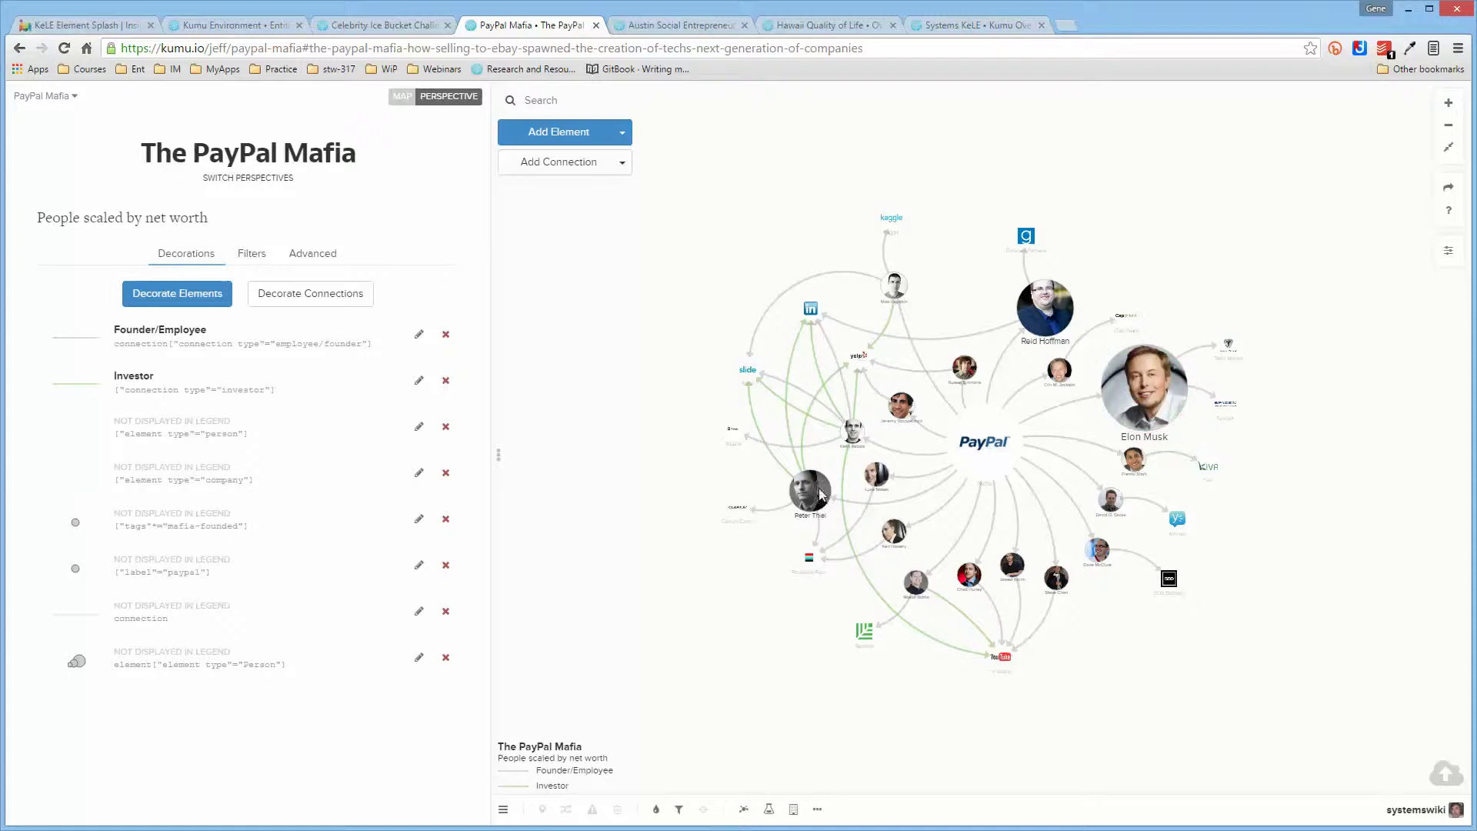
left_click(1142, 390)
left_click_drag(482, 334, 482, 767)
mouse_move(229, 567)
left_click(1448, 250)
left_click(313, 253)
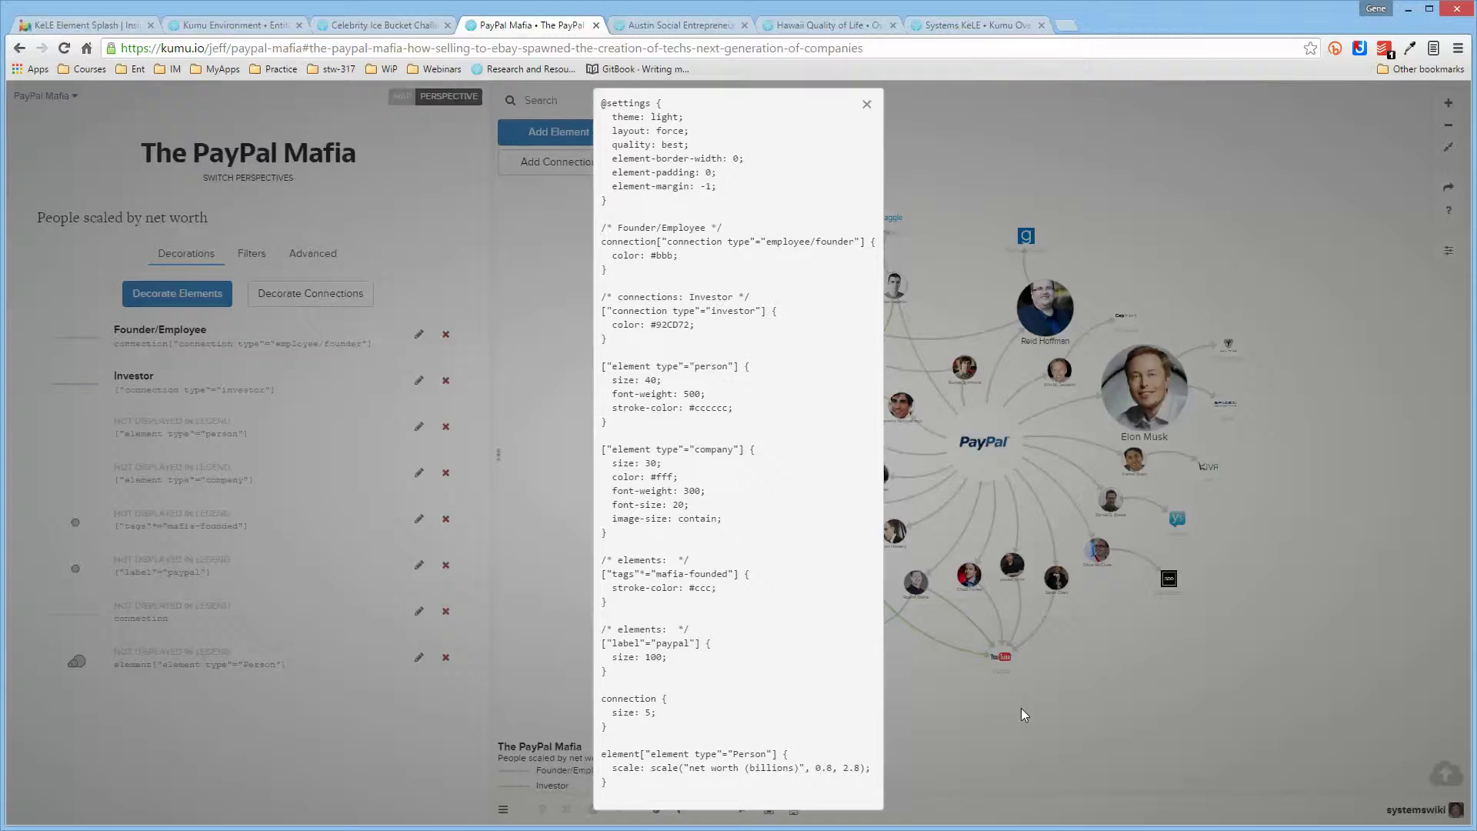
left_click(1044, 712)
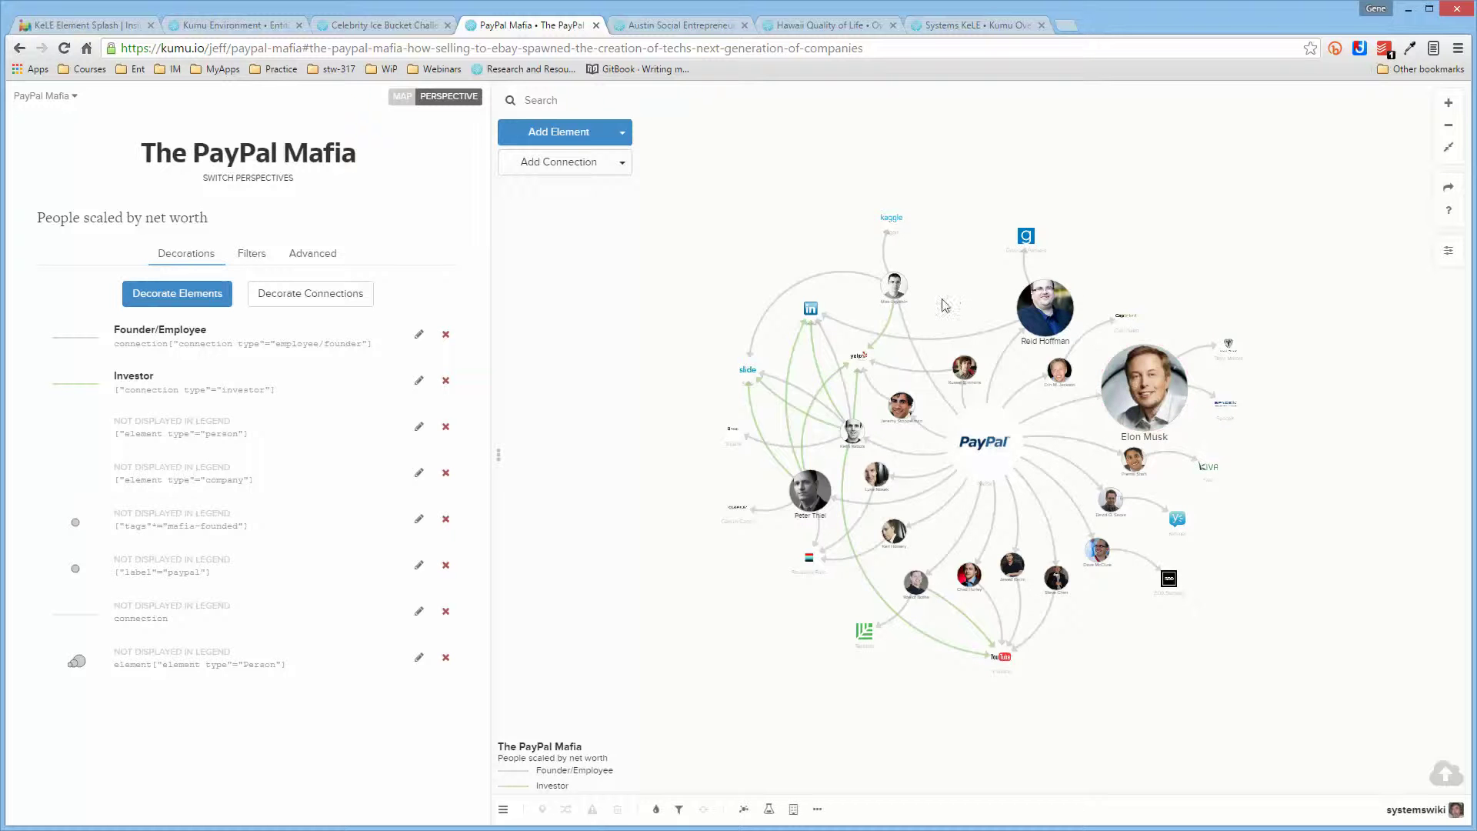
- Compare the element types of the Reid Hoffman and PayPal elements, and return to the perspective's decorations
left_click(1054, 323)
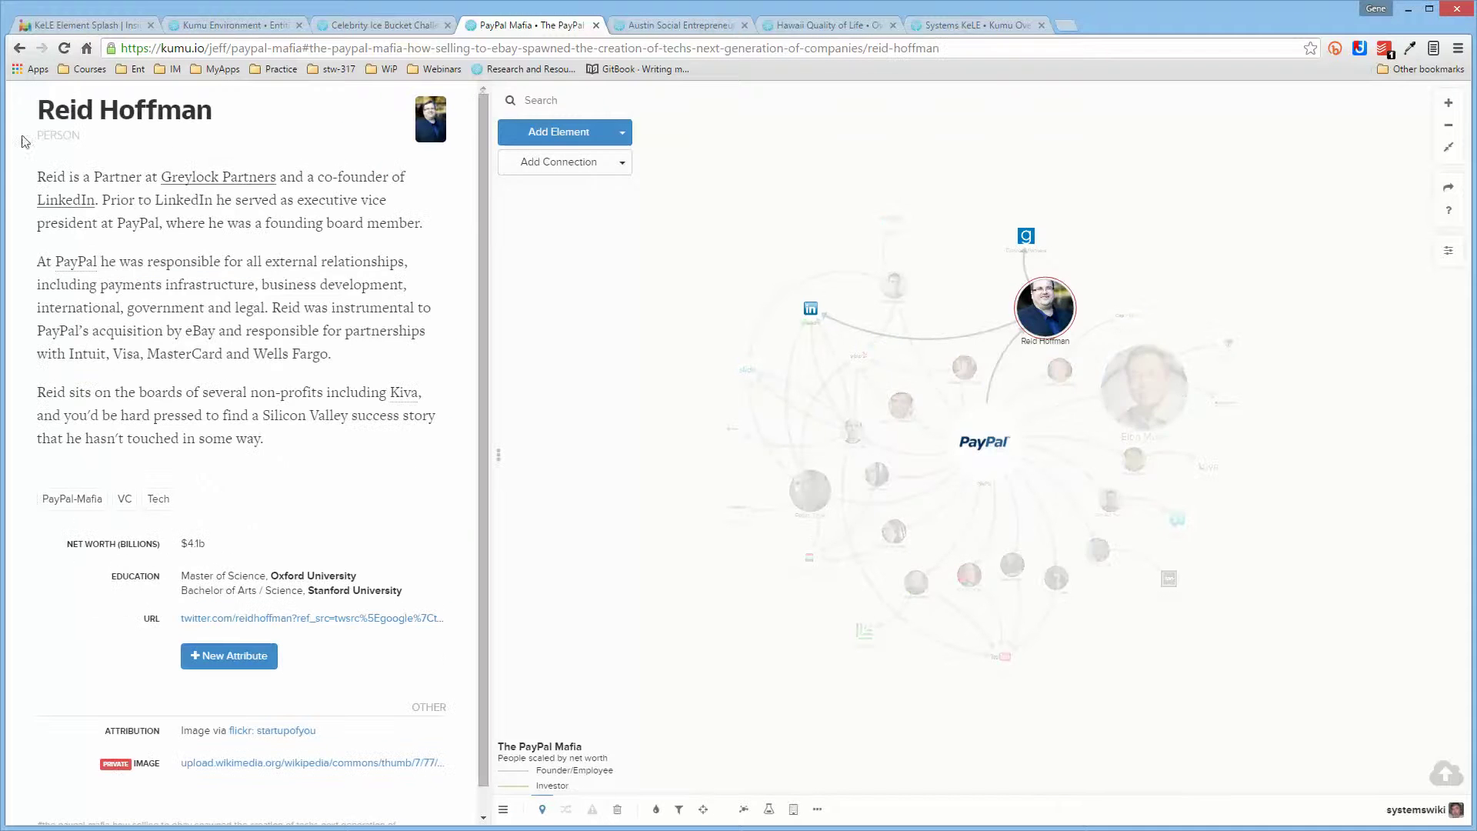
mouse_move(65, 146)
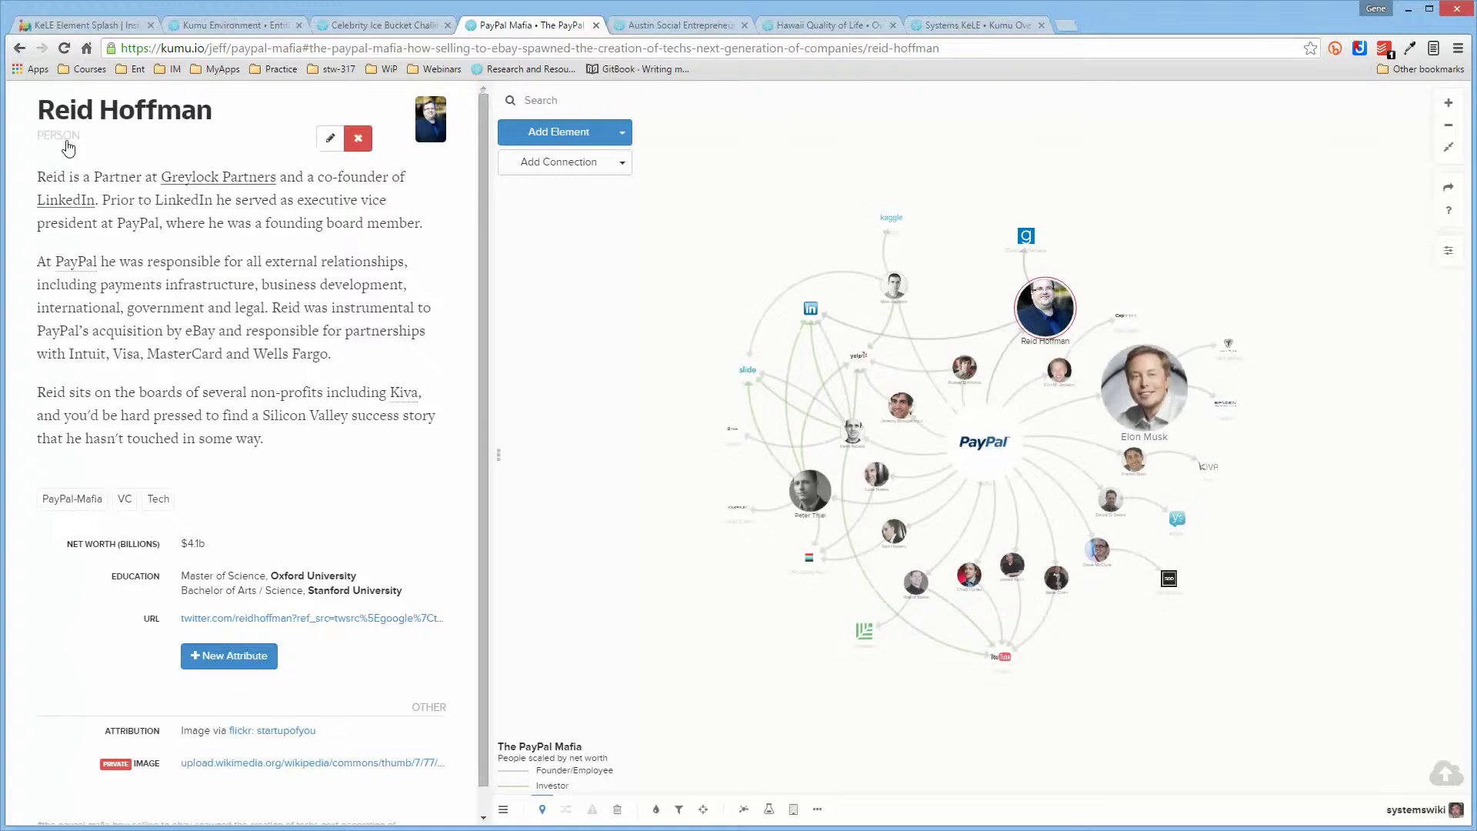
left_click(986, 467)
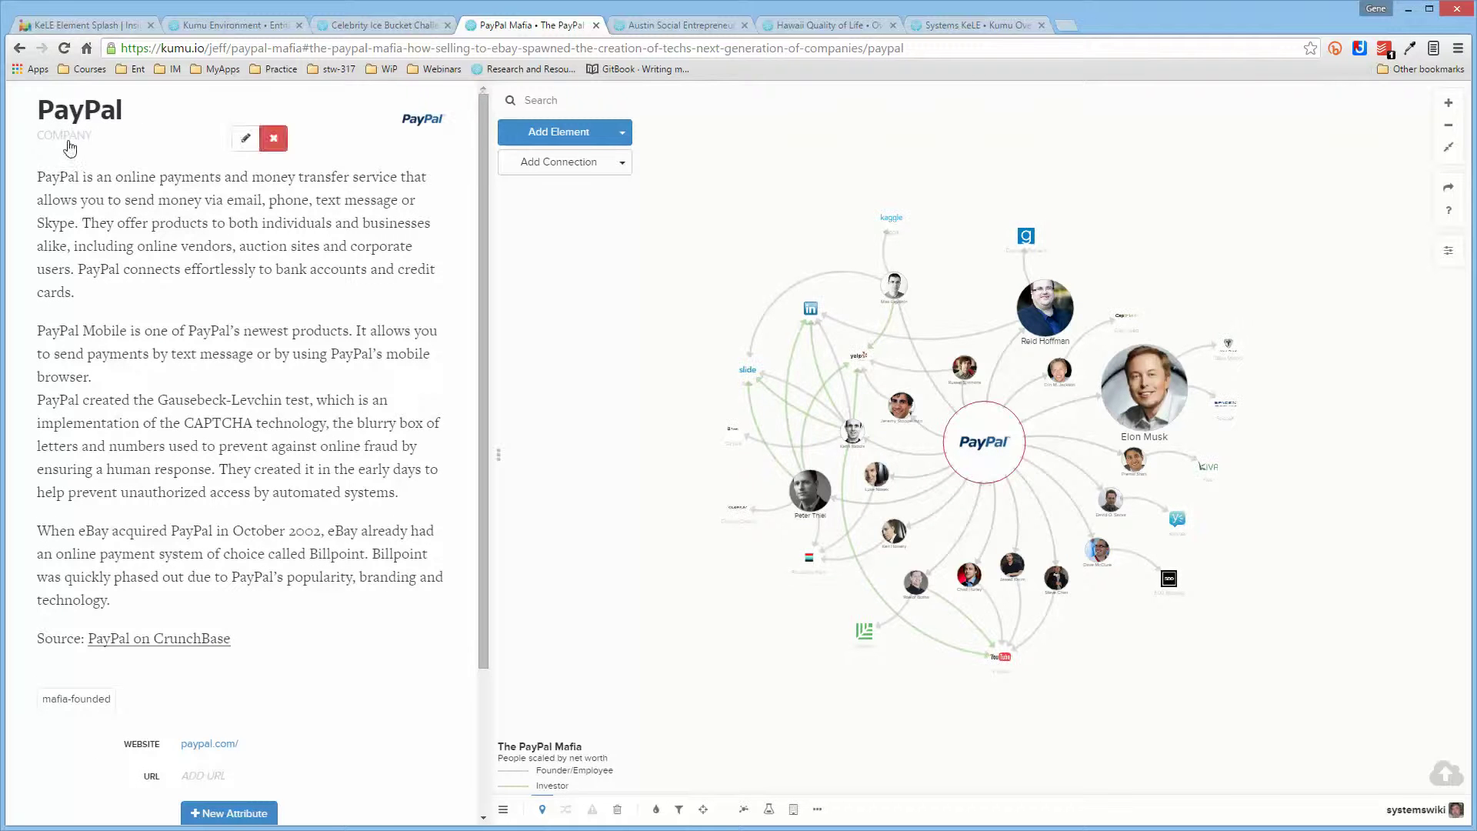
left_click(715, 607)
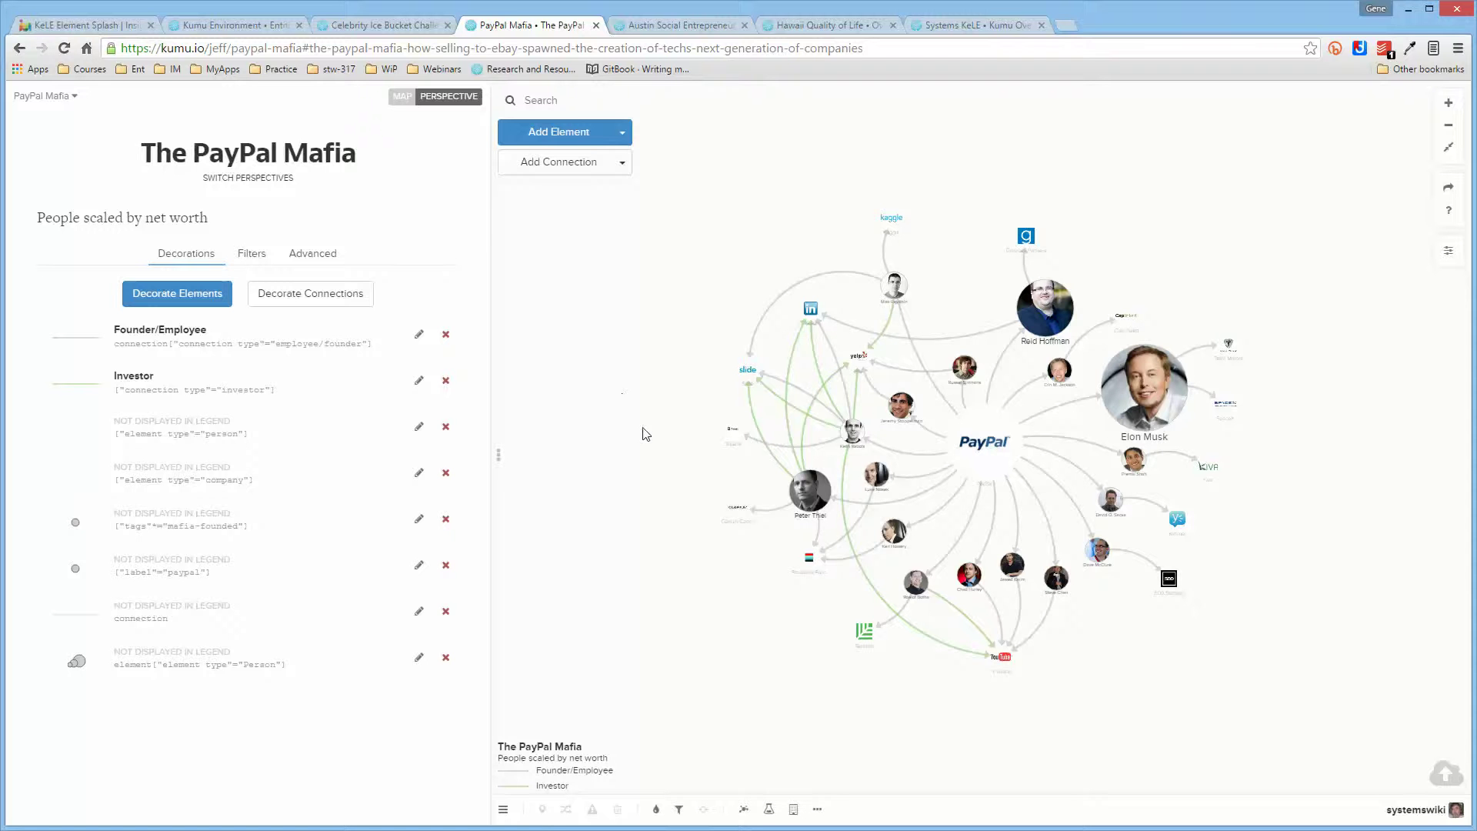
- Switch to the Austin Social Entrepreneurship map, read the settings and image element rules in its perspective code, and close the code
left_click(659, 26)
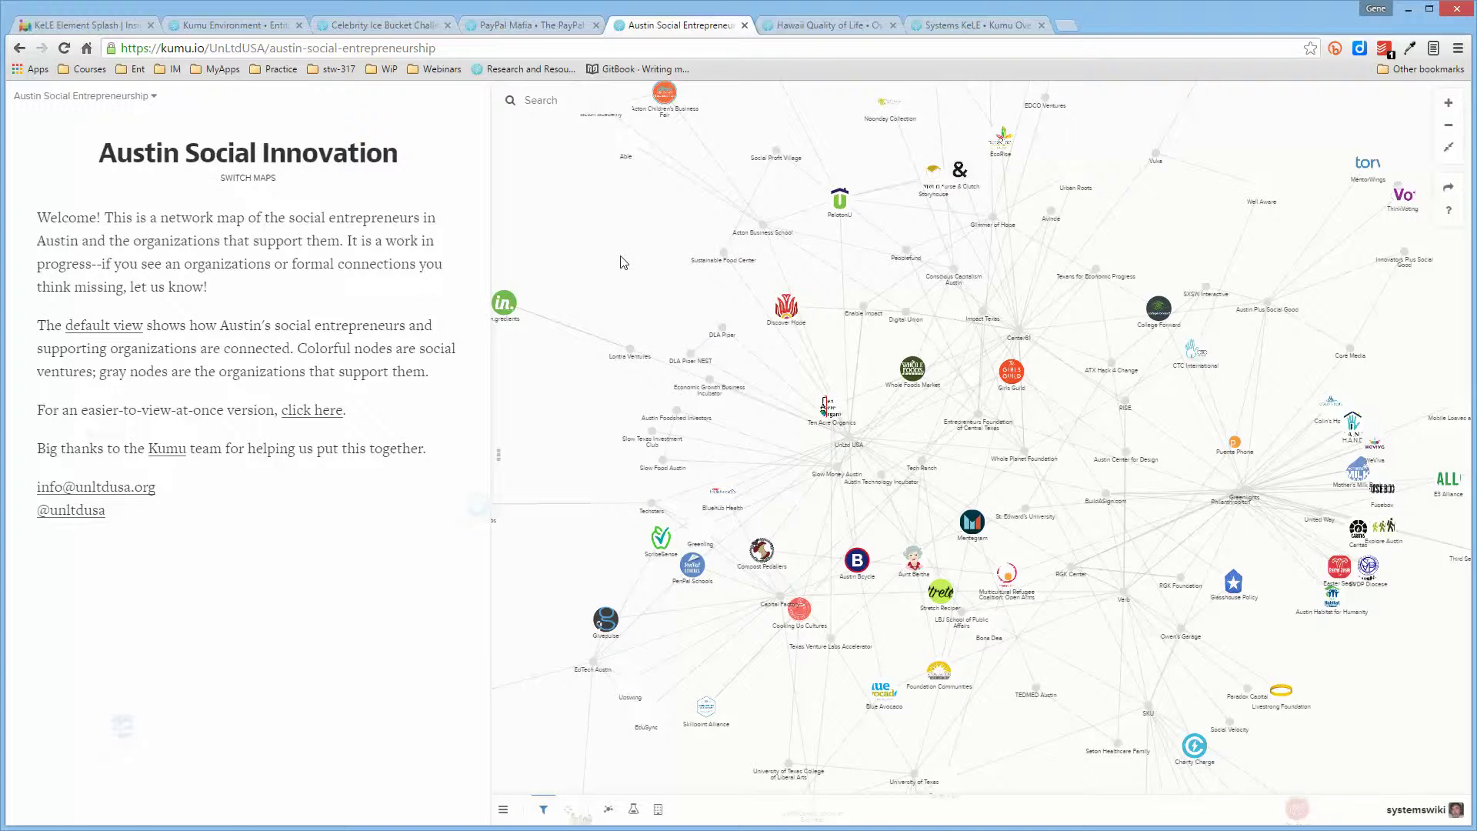
key("period")
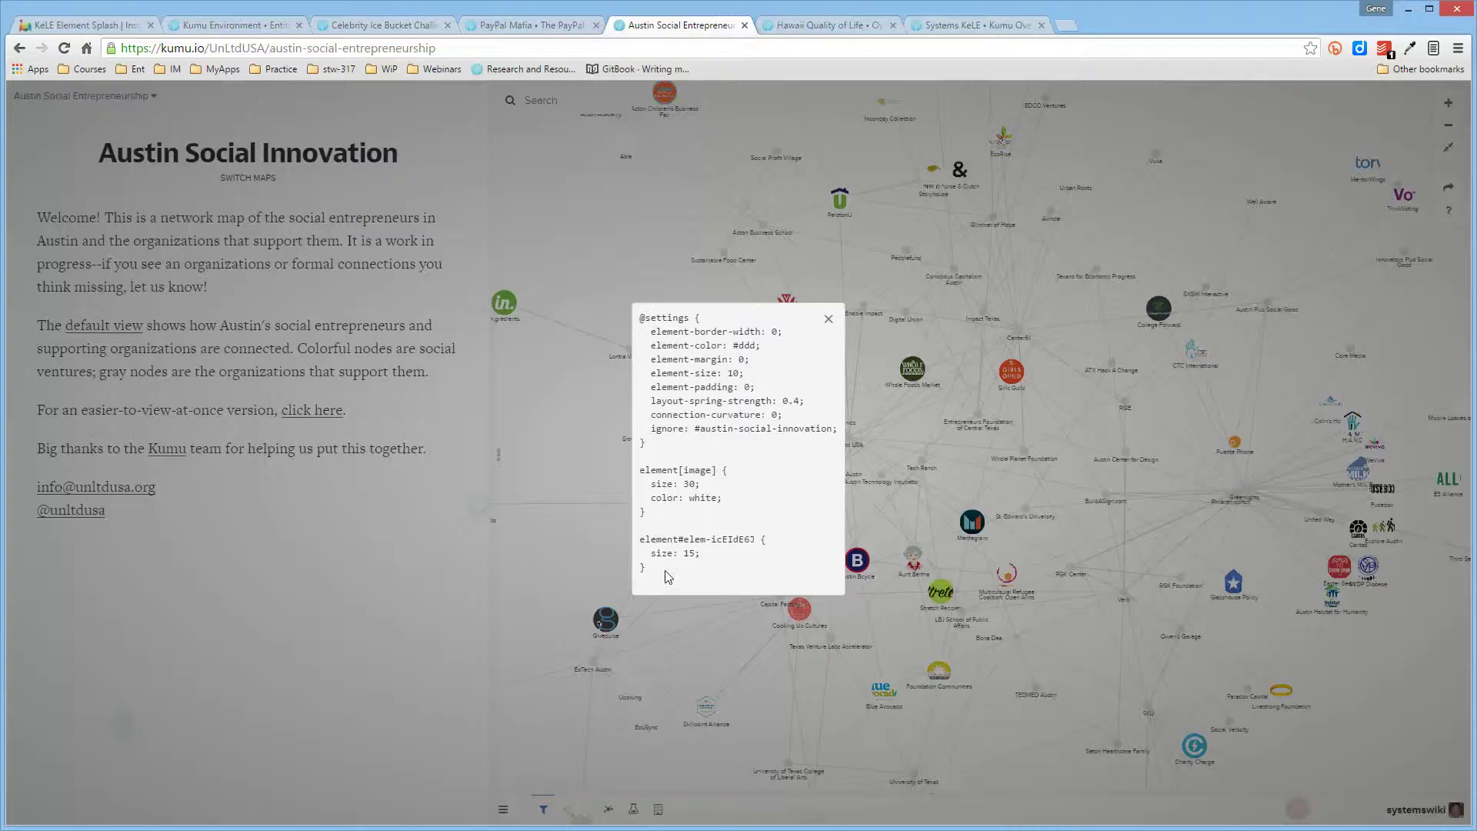
left_click(627, 240)
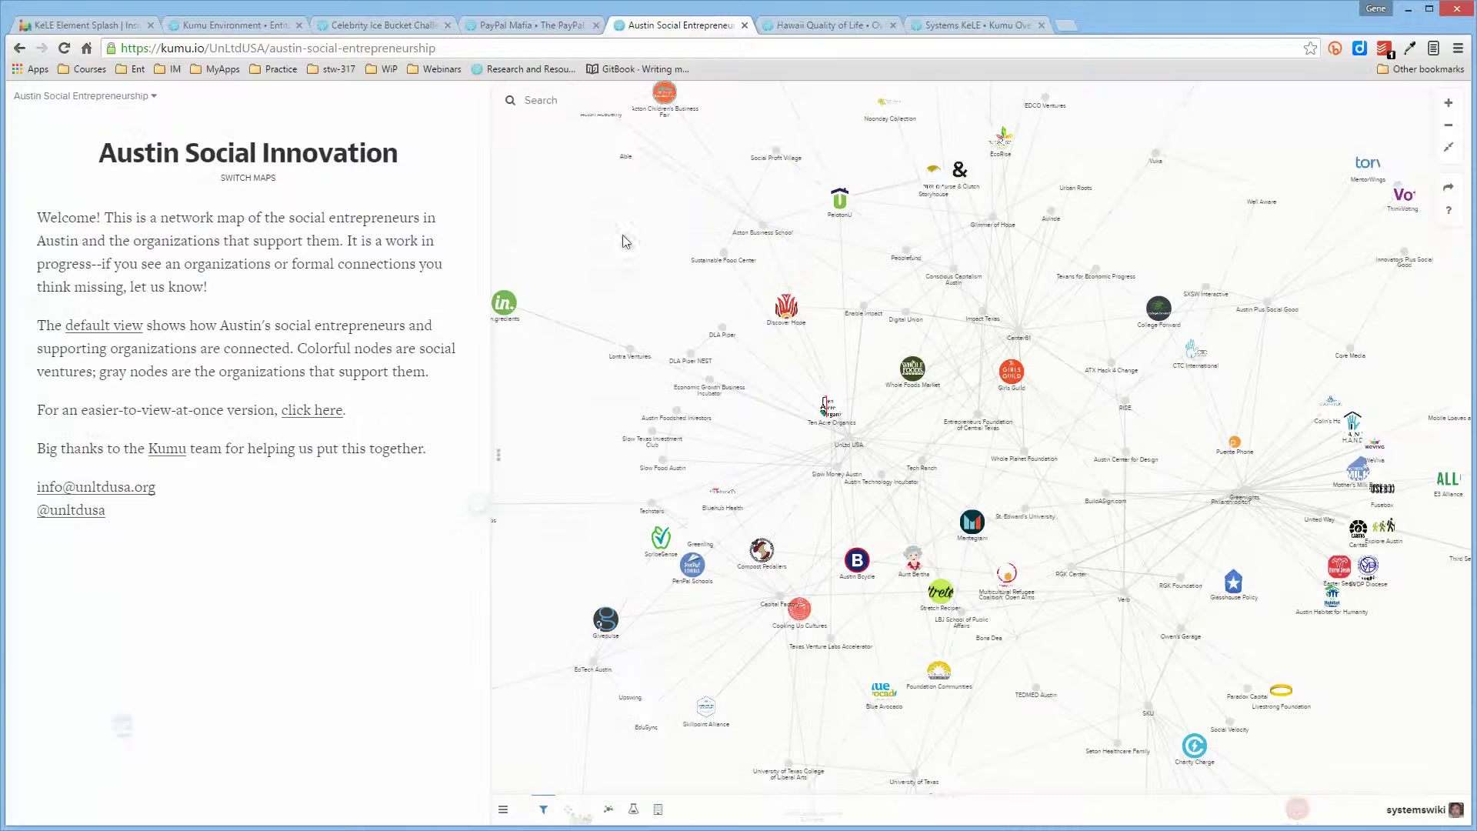
- Switch to the Hawaii Quality of Life map, examine the tag and label rules in its perspective code, and close the code
left_click(816, 28)
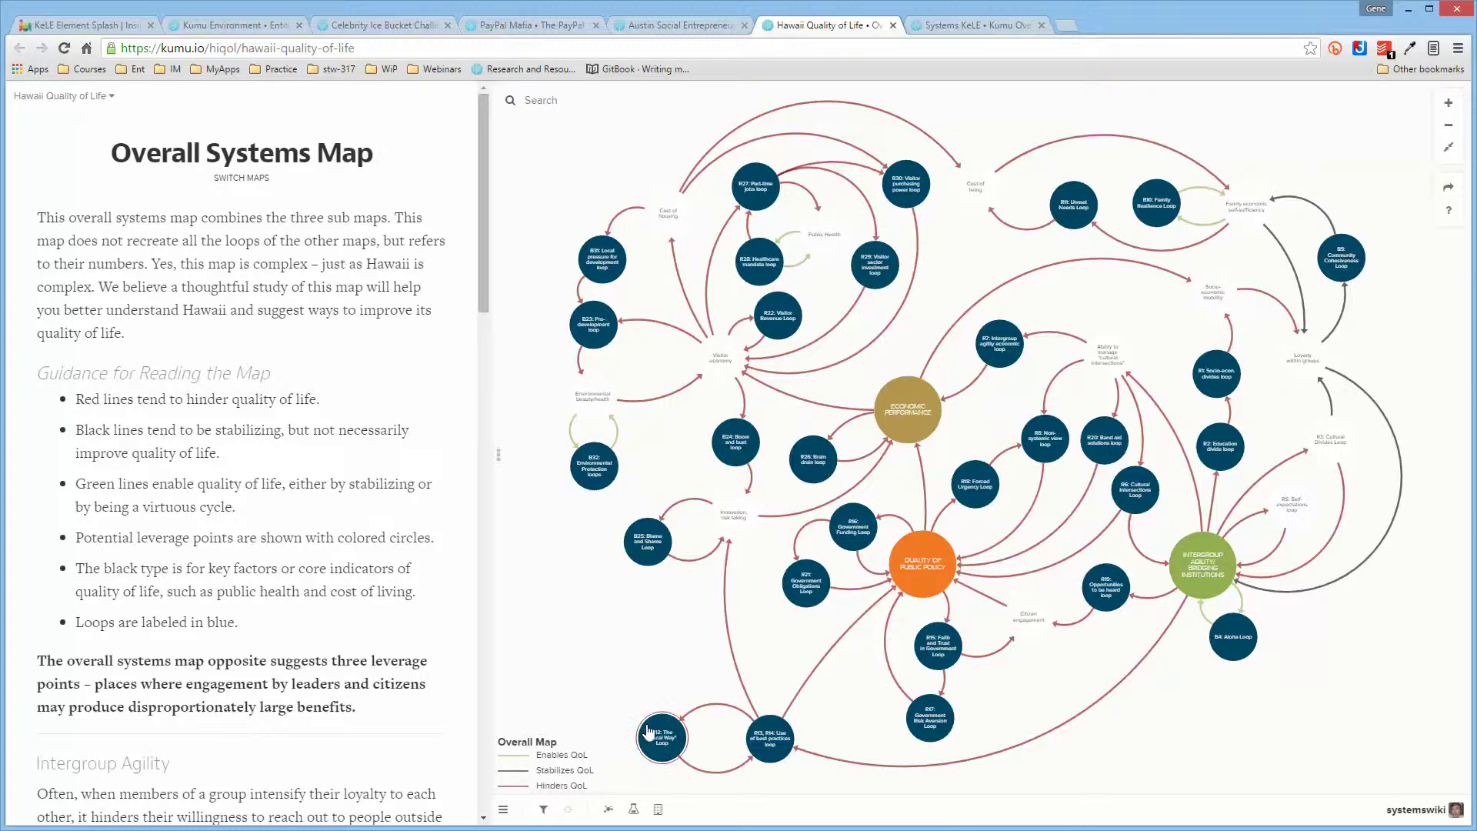
key("ctrl+period")
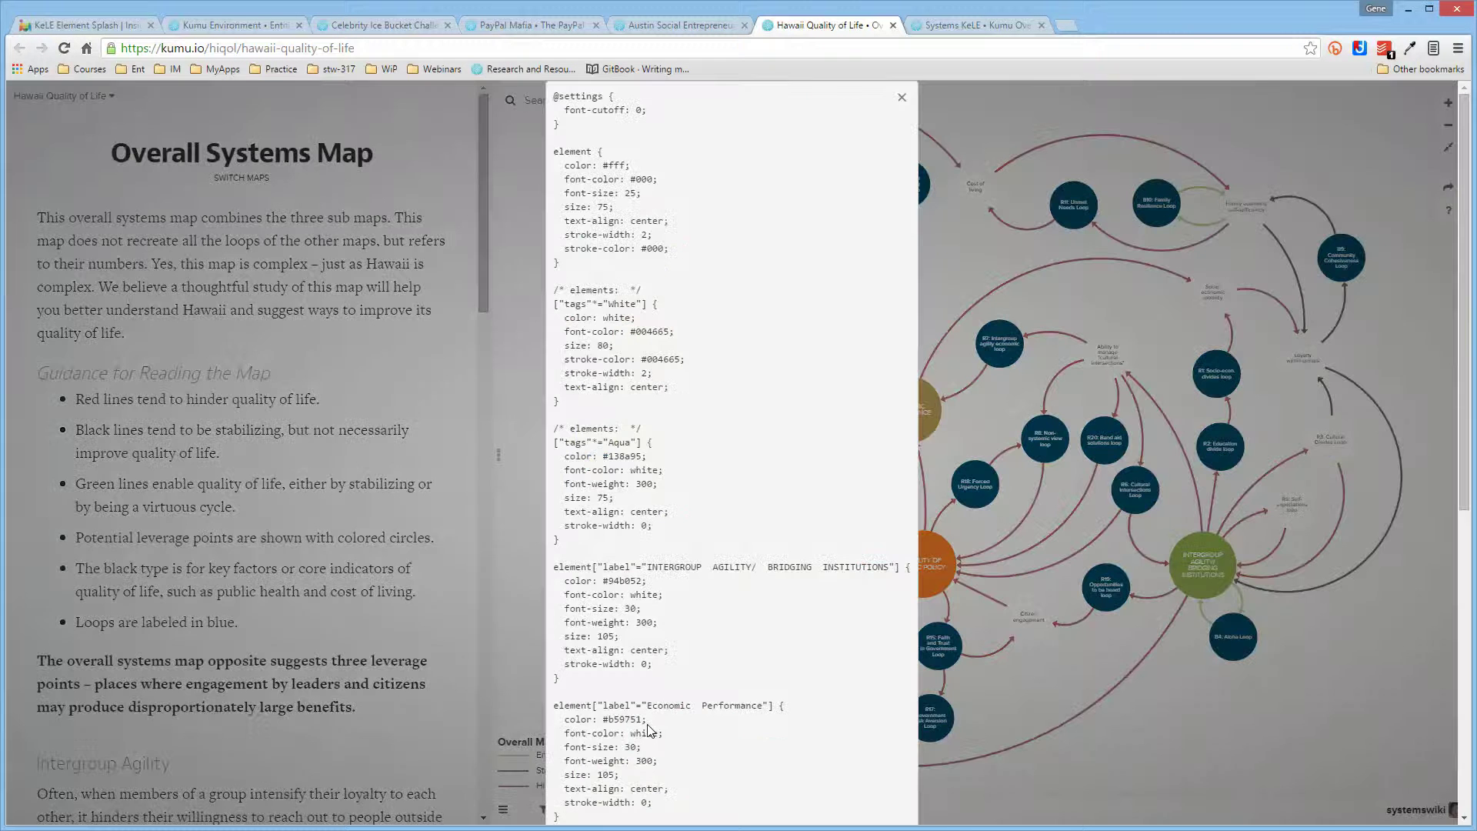
left_click(1165, 747)
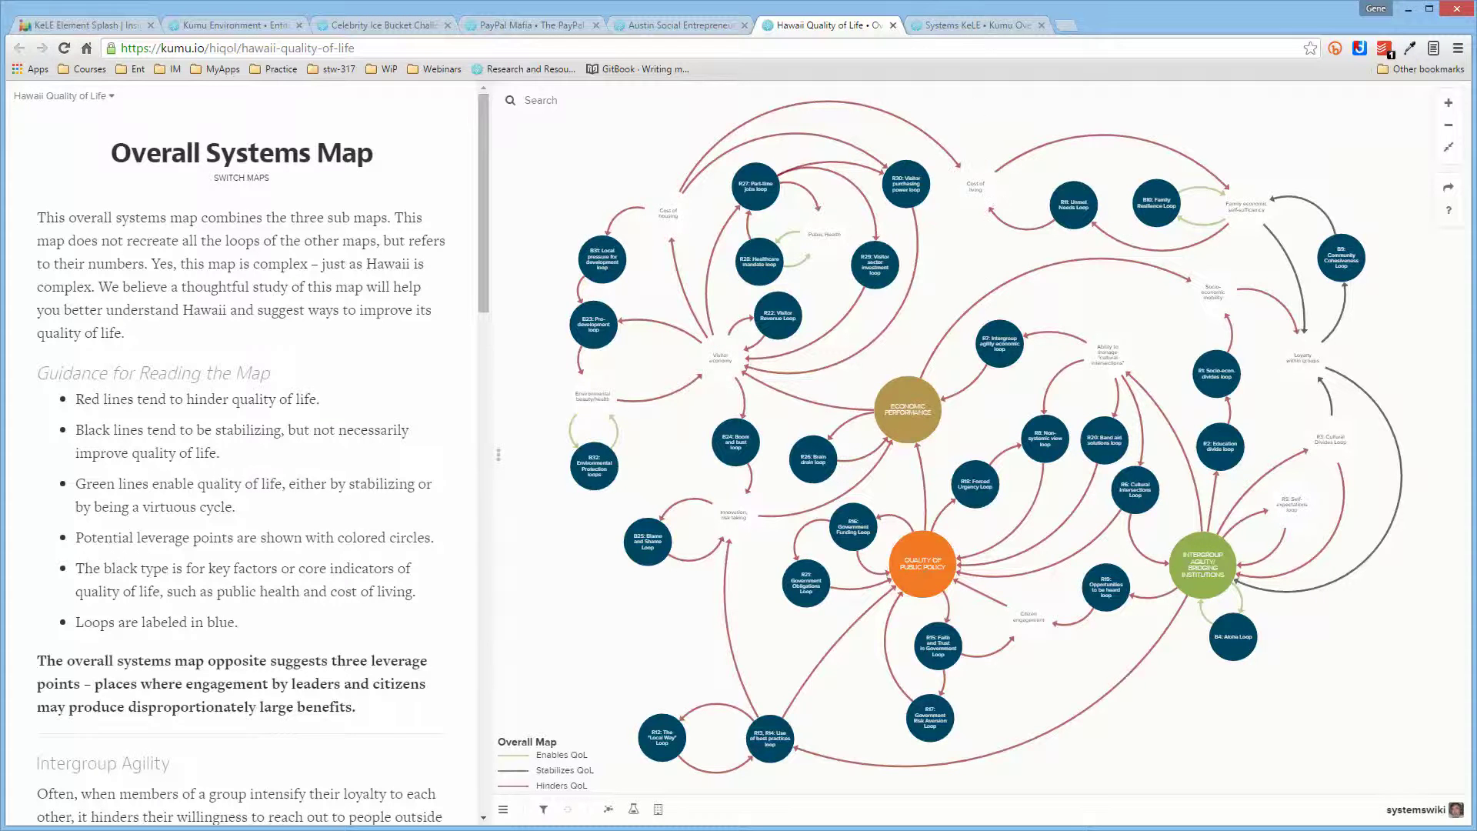
- Switch to the Systems KeLE project, view the Kumu Overview map description, and open the profile of the Perspectives element beside Search
left_click(988, 24)
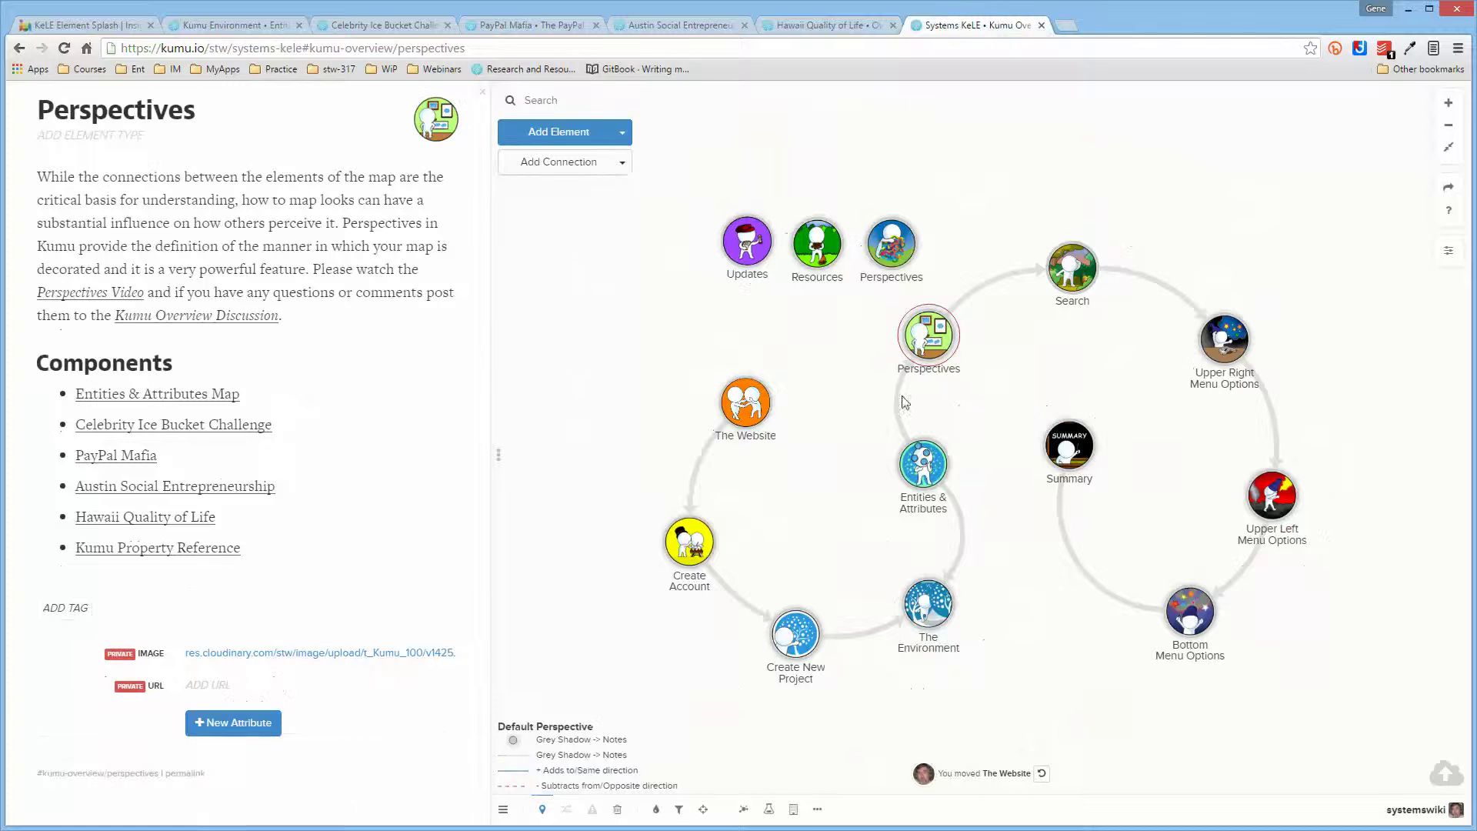
left_click(634, 346)
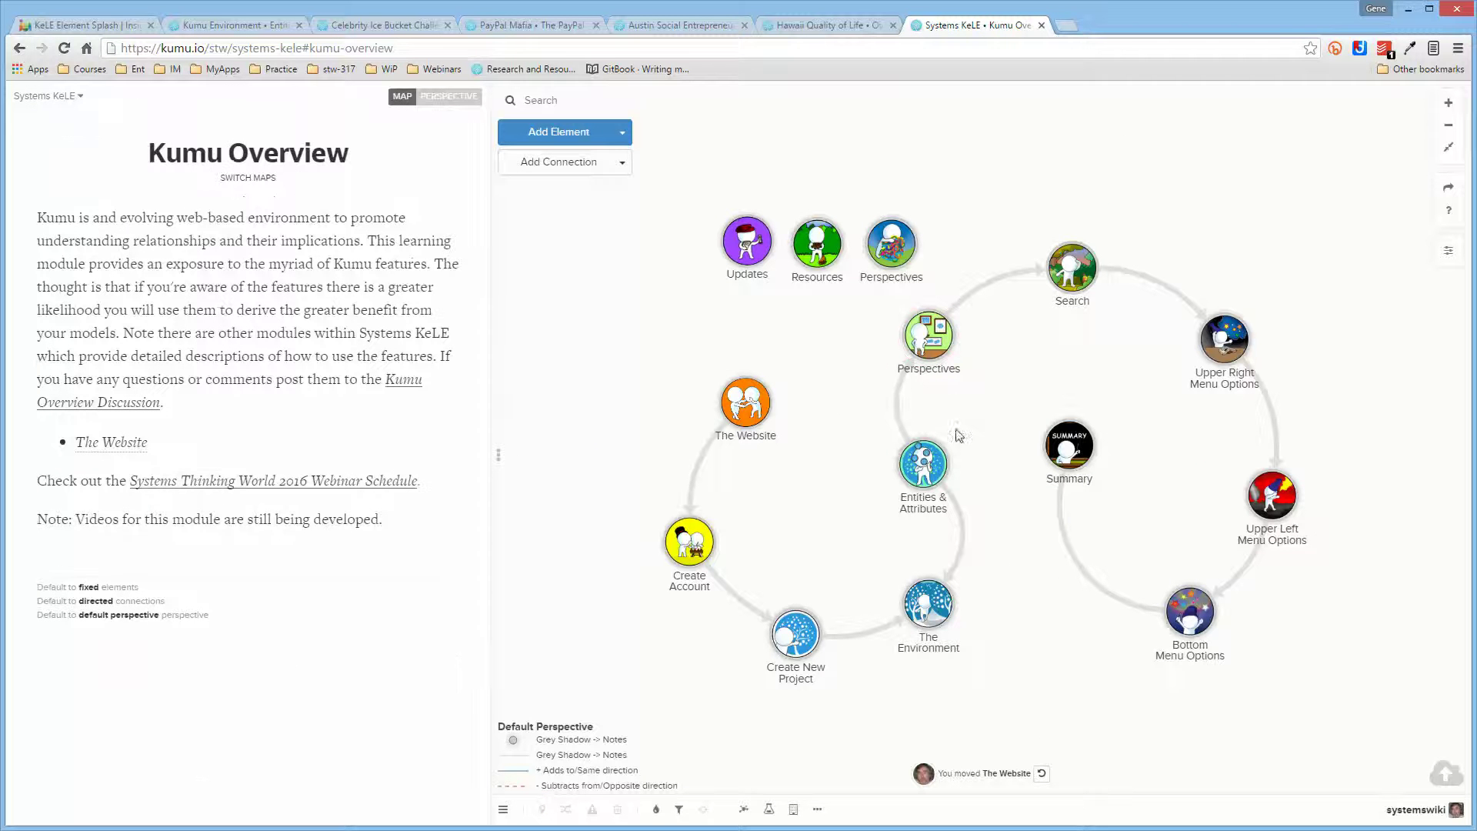
left_click(931, 350)
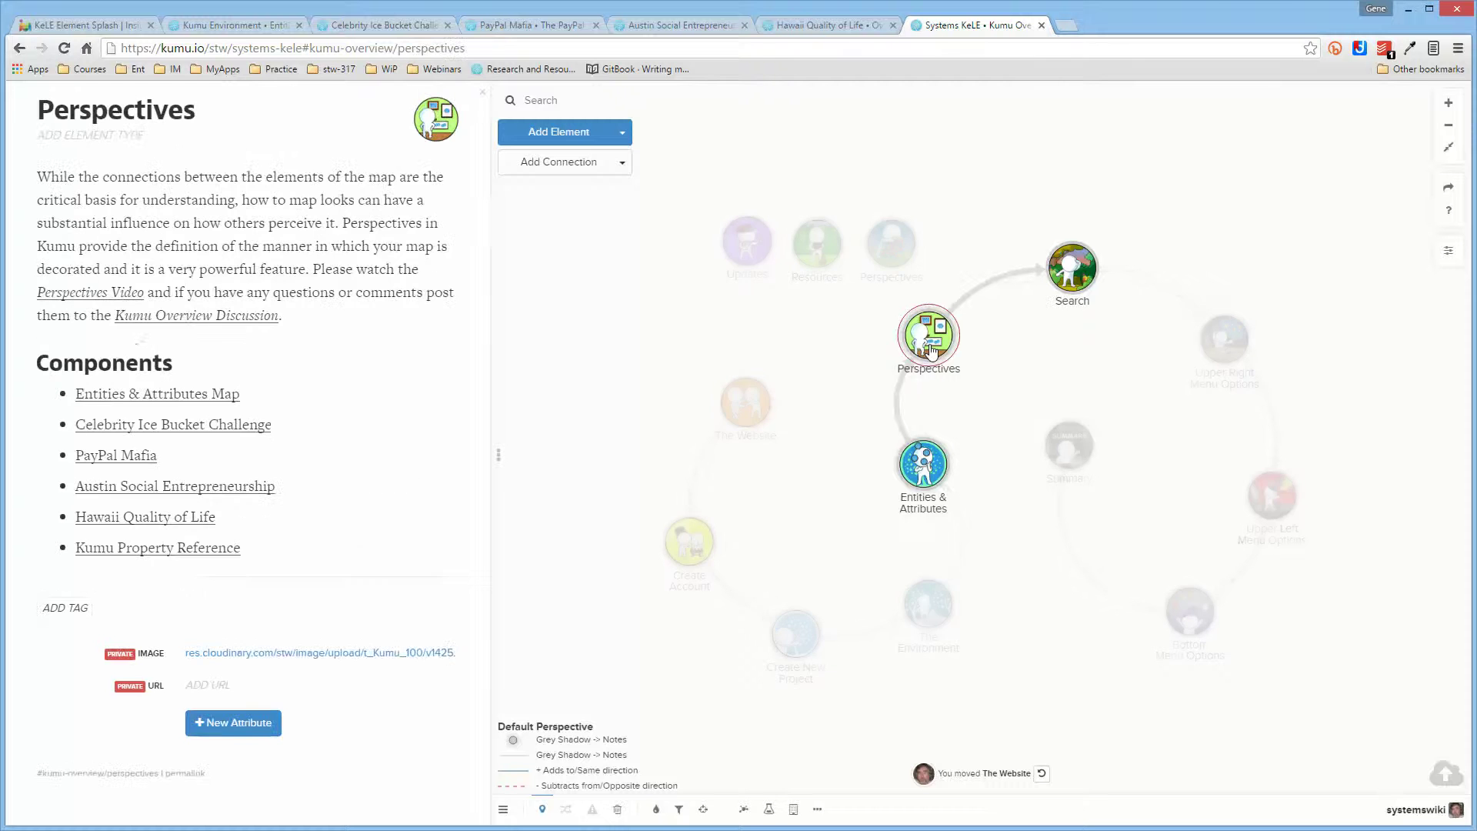